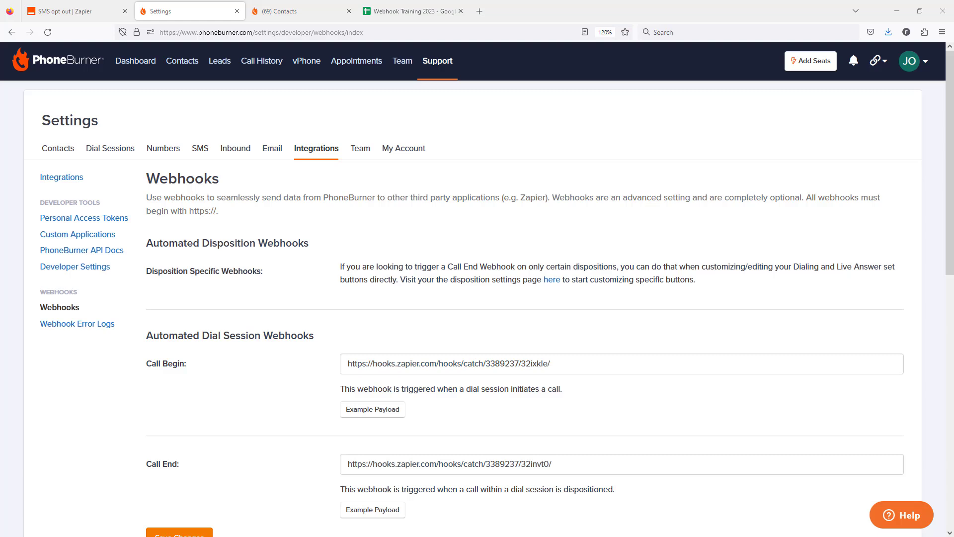
Step: Switch to Zapier, leave the SMS opt out Zap and create a new Zap in the Webhook Training folder
scroll(250, 243, "down", 10)
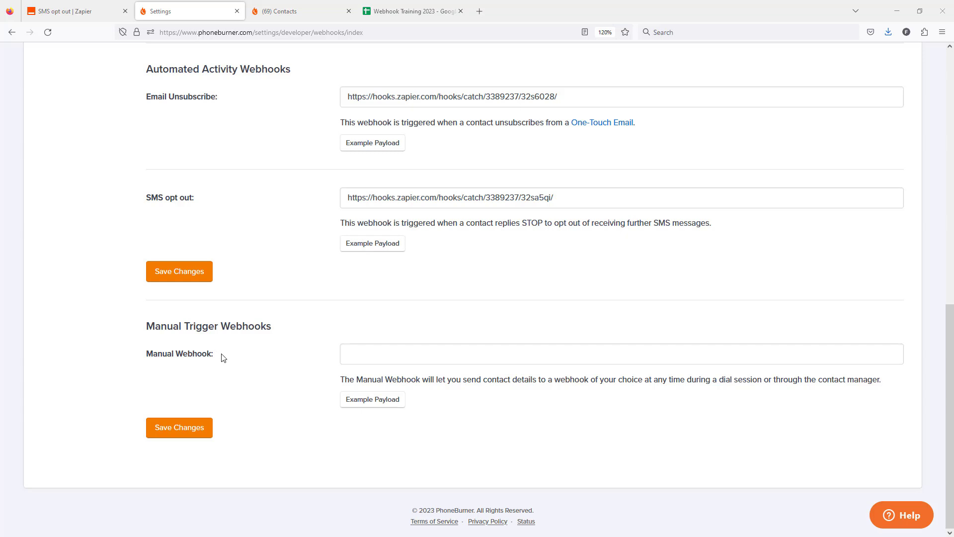
left_click(73, 16)
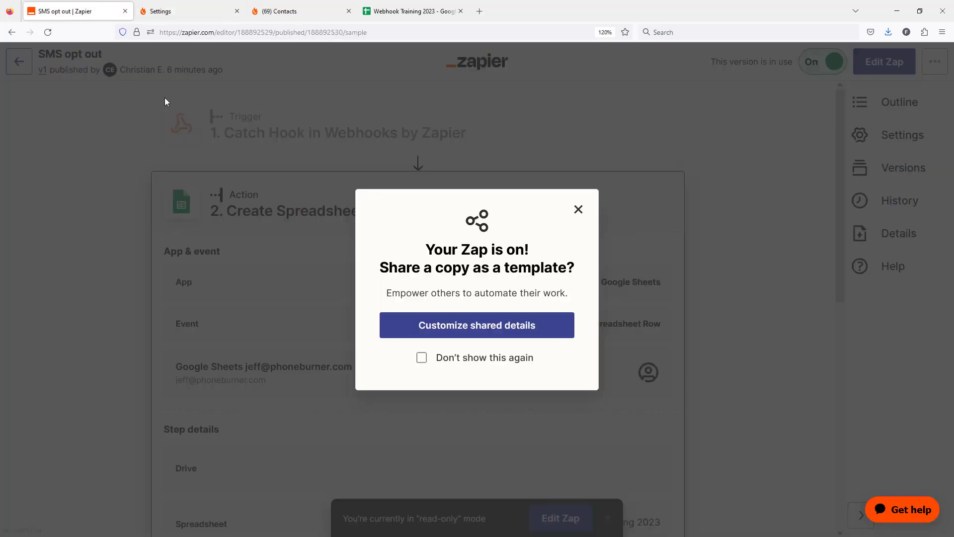
left_click(578, 209)
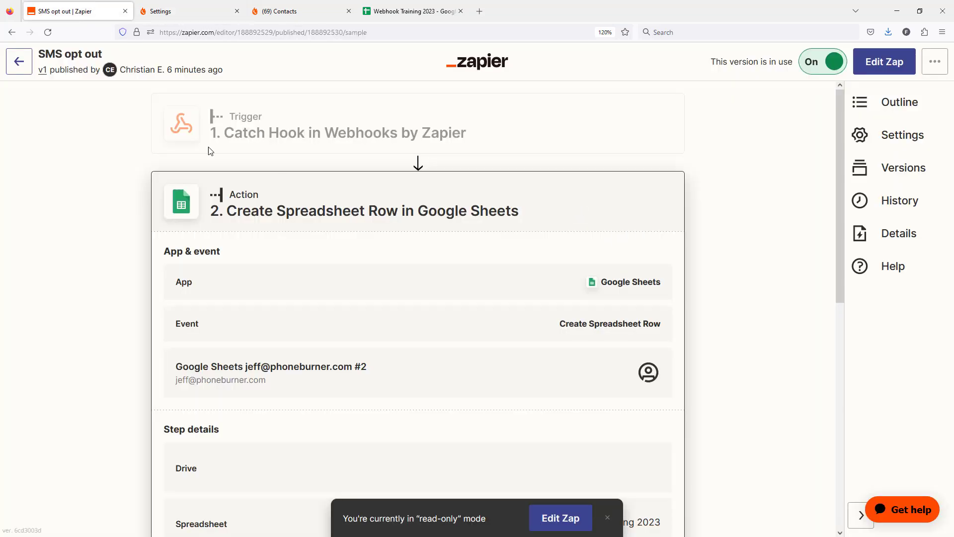
left_click(20, 61)
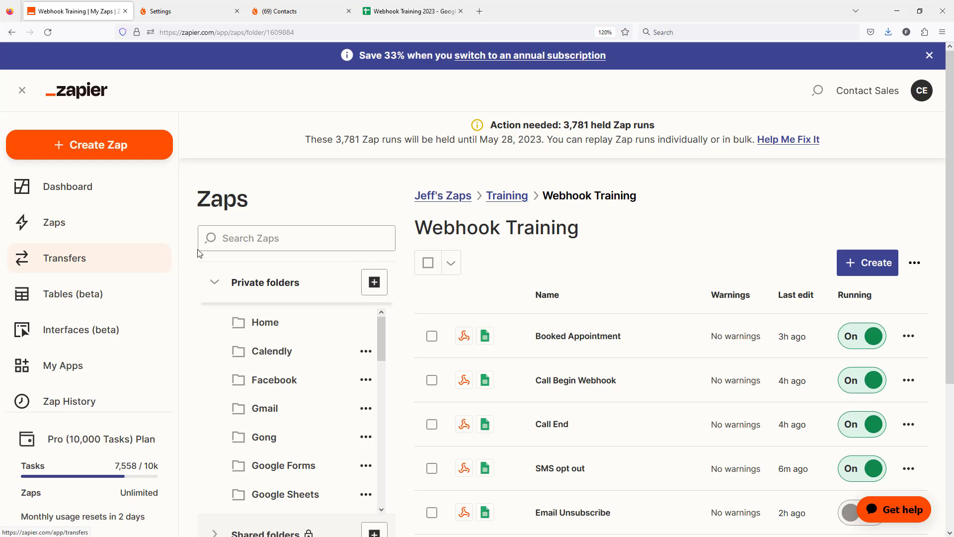
left_click(877, 263)
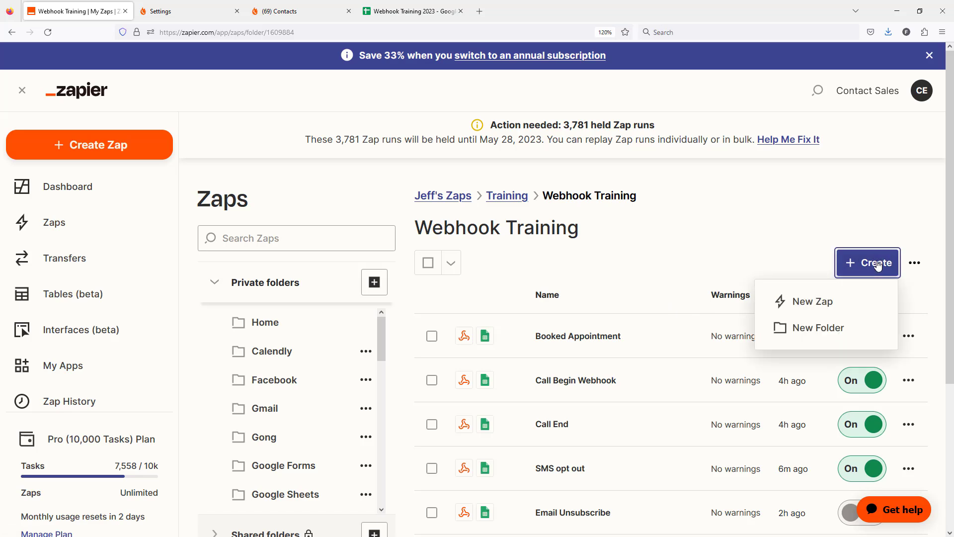
left_click(808, 300)
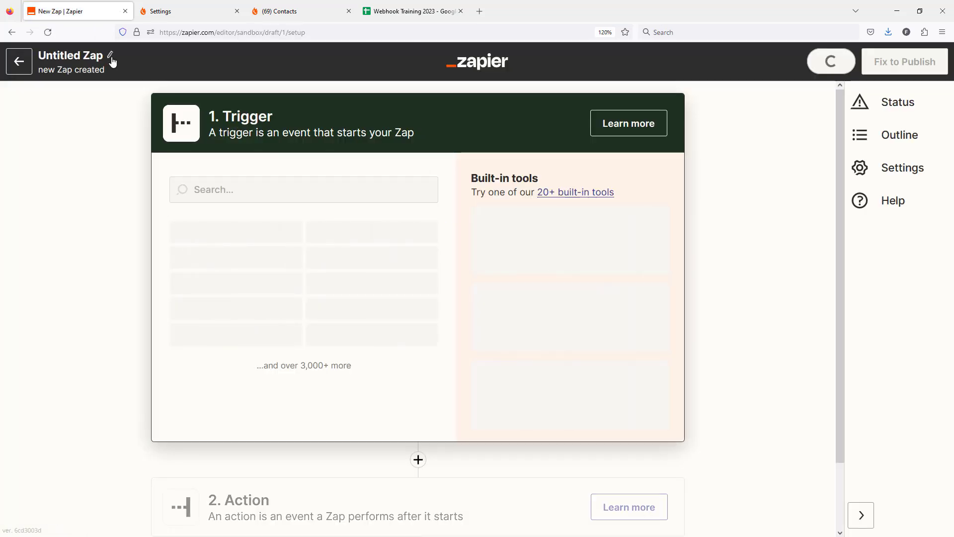
Step: Name the new Zap Manual Webhook
left_click(110, 57)
type("Manual Webhoo")
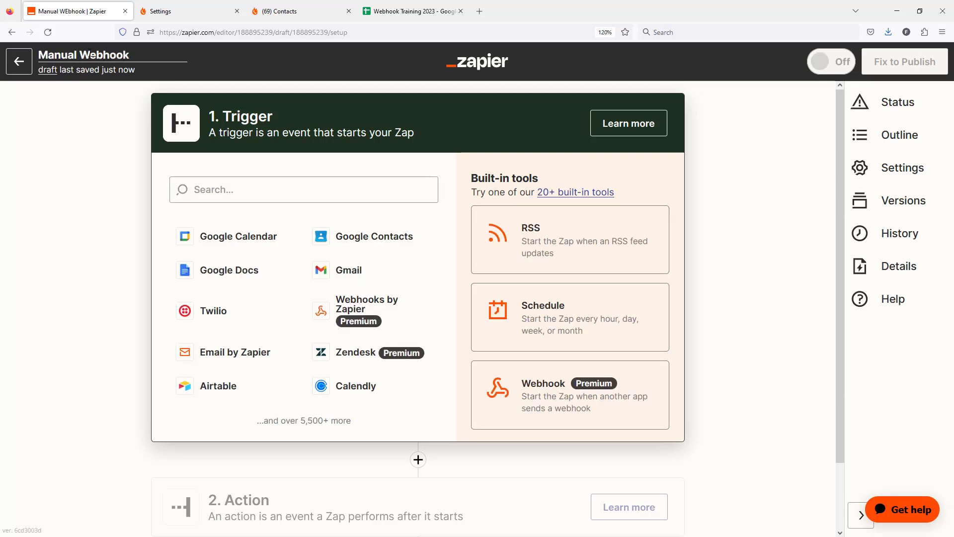
type("k")
Step: Set the Zap's trigger to Webhooks by Zapier with the Catch Hook event, leaving the child key blank, and continue to the test
left_click(229, 188)
type("webhook")
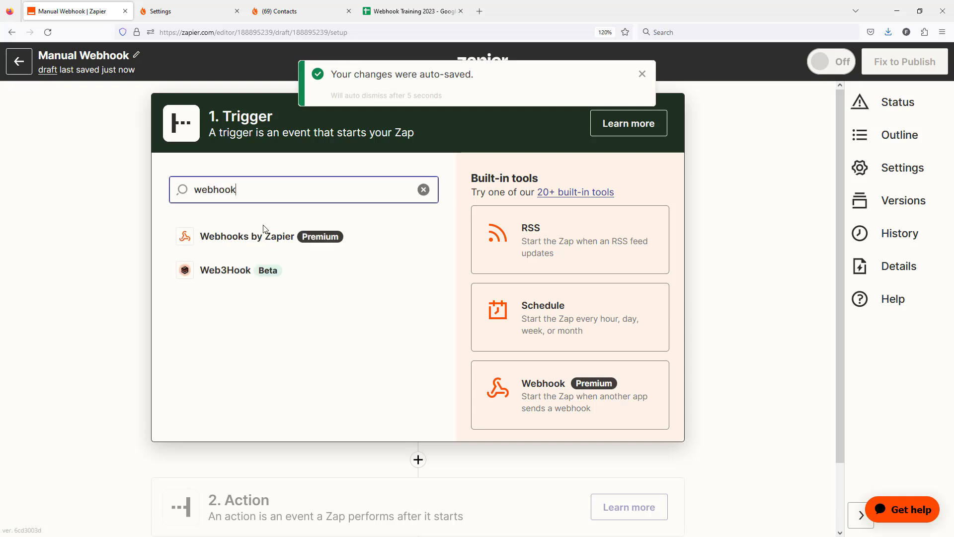
left_click(242, 238)
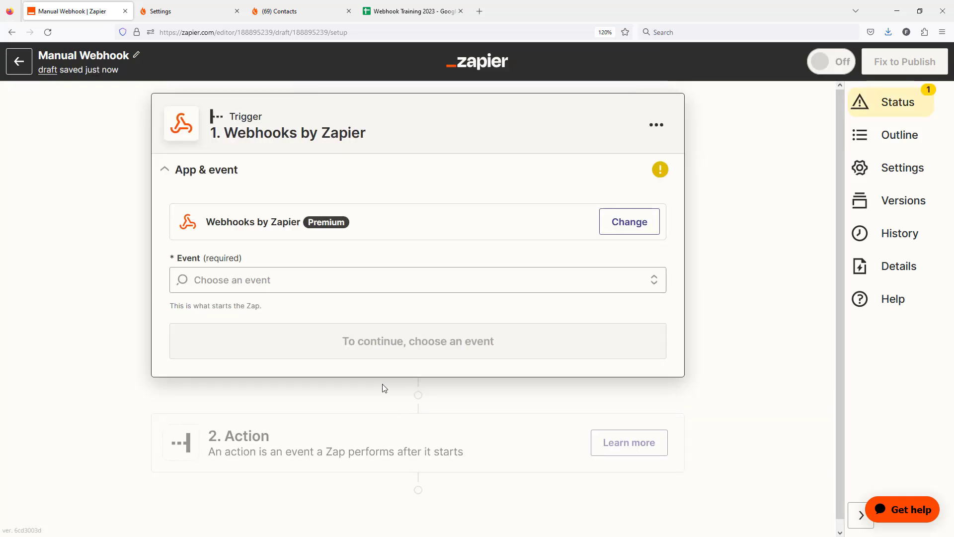
left_click(300, 281)
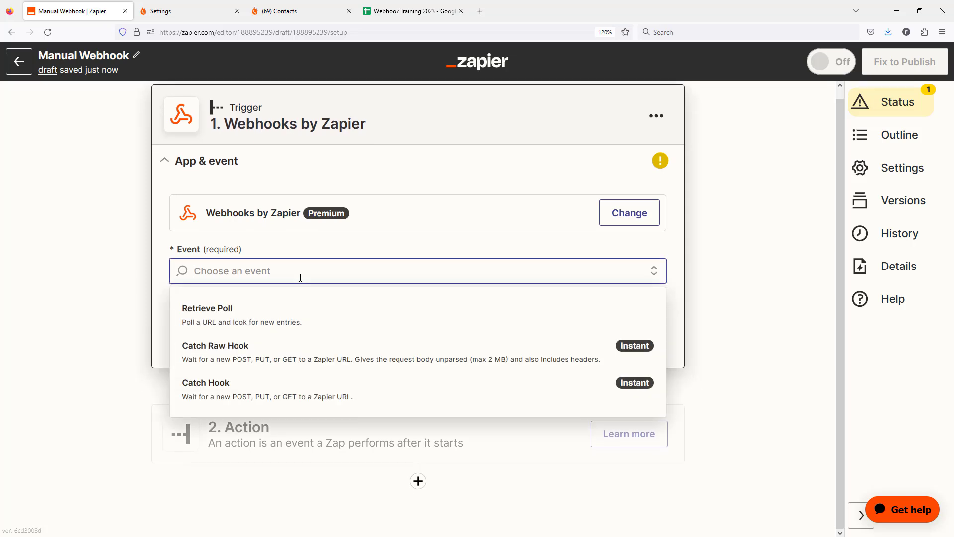
left_click(253, 398)
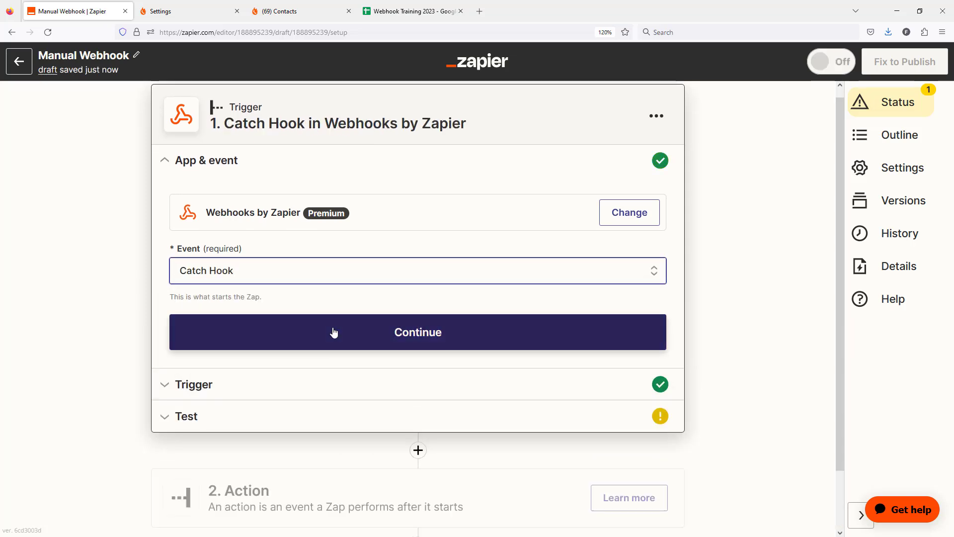
left_click(334, 333)
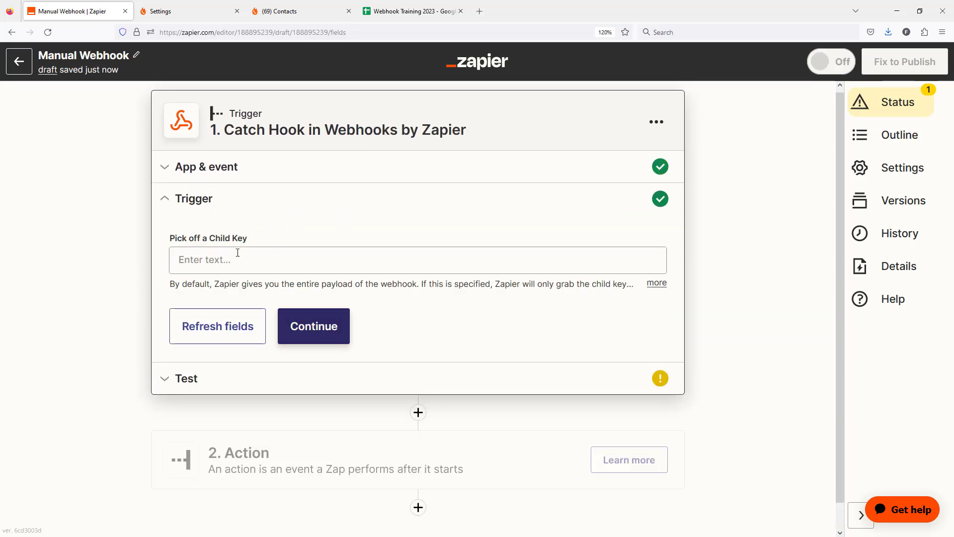
left_click(315, 332)
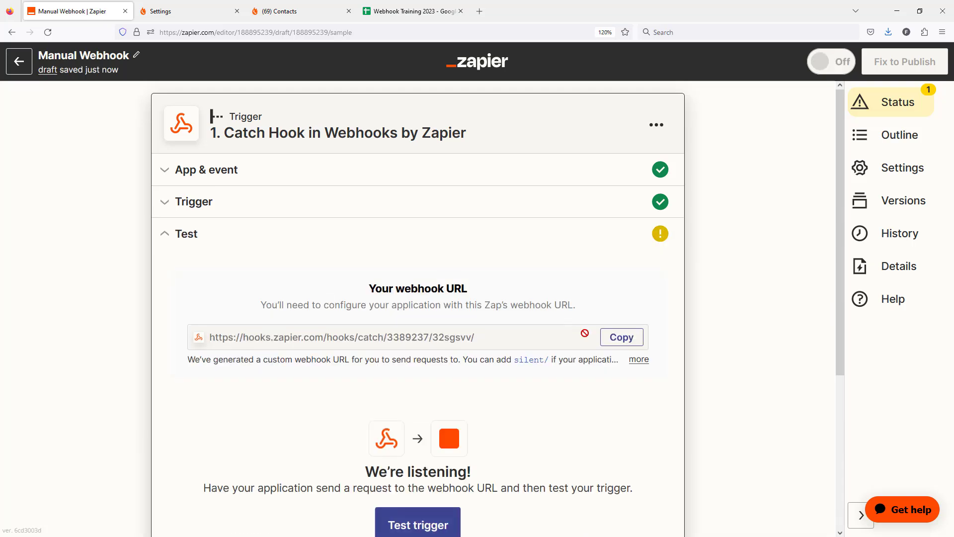
Step: Copy the Zap's webhook URL into PhoneBurner's Manual Webhook setting and save the change
left_click(621, 337)
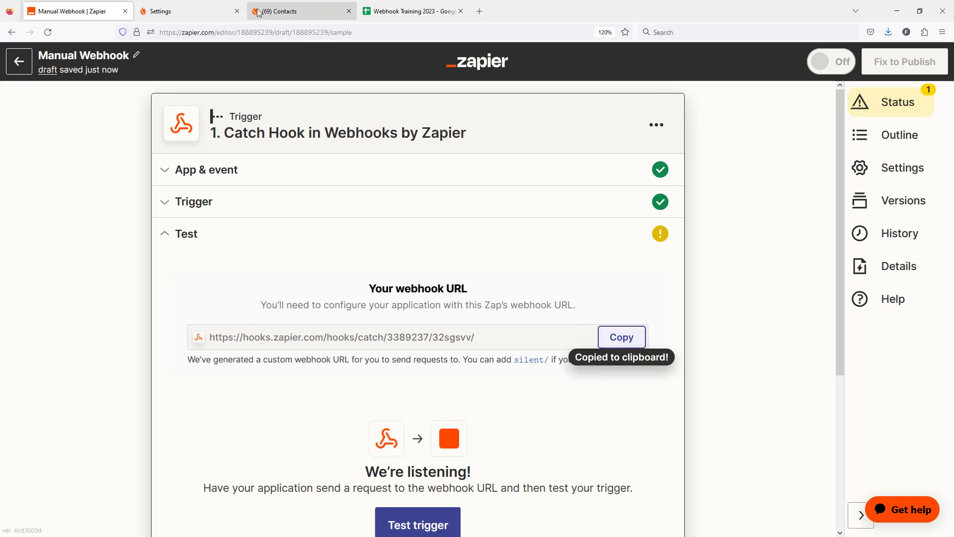
left_click(179, 12)
left_click(377, 358)
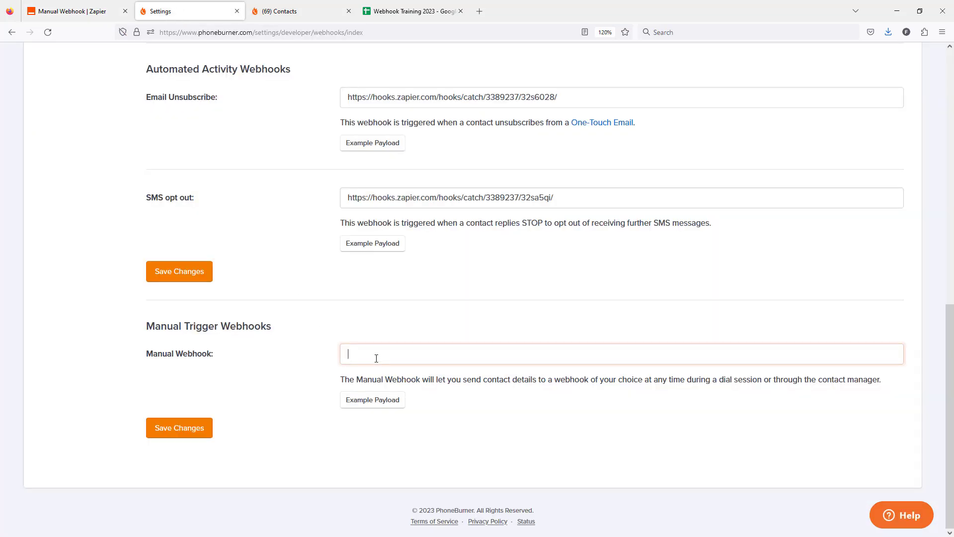
key("ctrl+v")
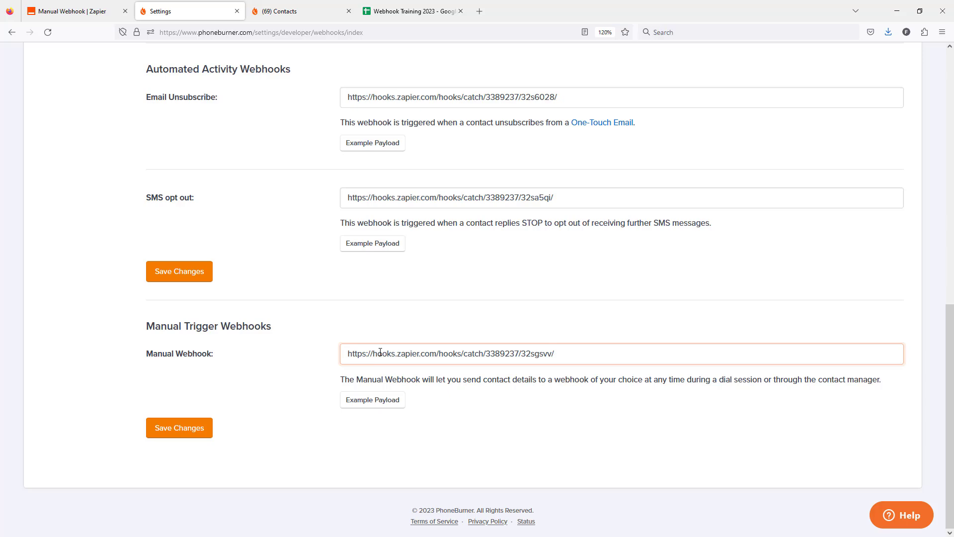
left_click(180, 427)
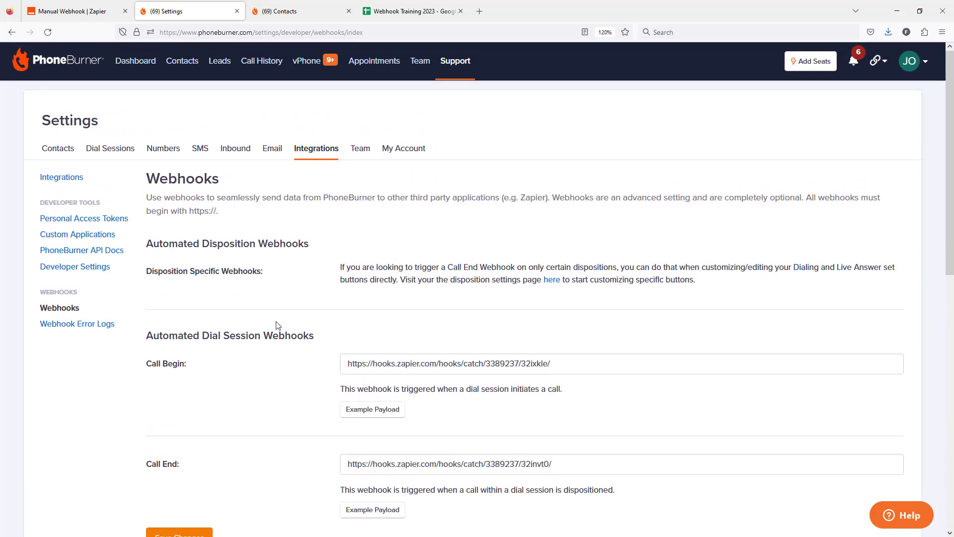
Step: Open the selected contact's record in PhoneBurner Contacts and look for the Send to Webhook action
left_click(298, 12)
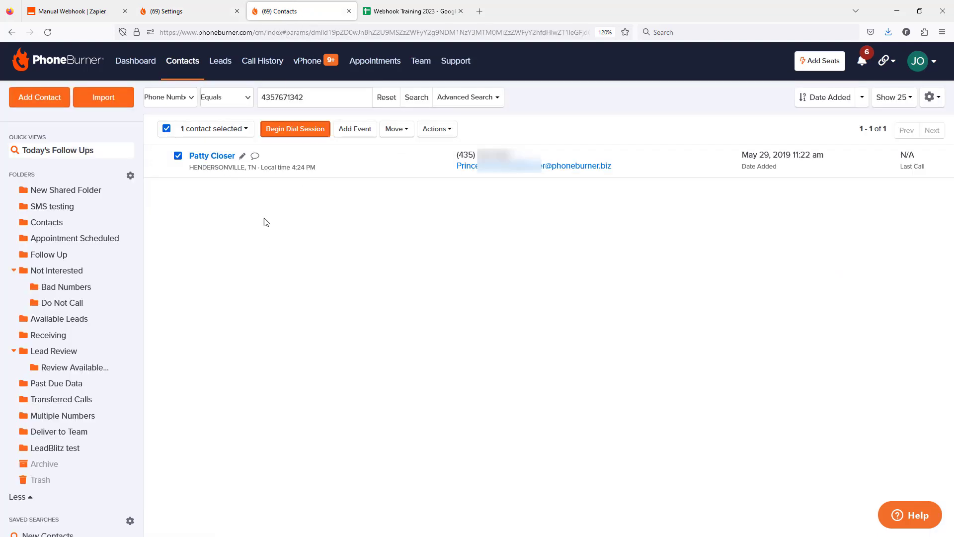
left_click(211, 156)
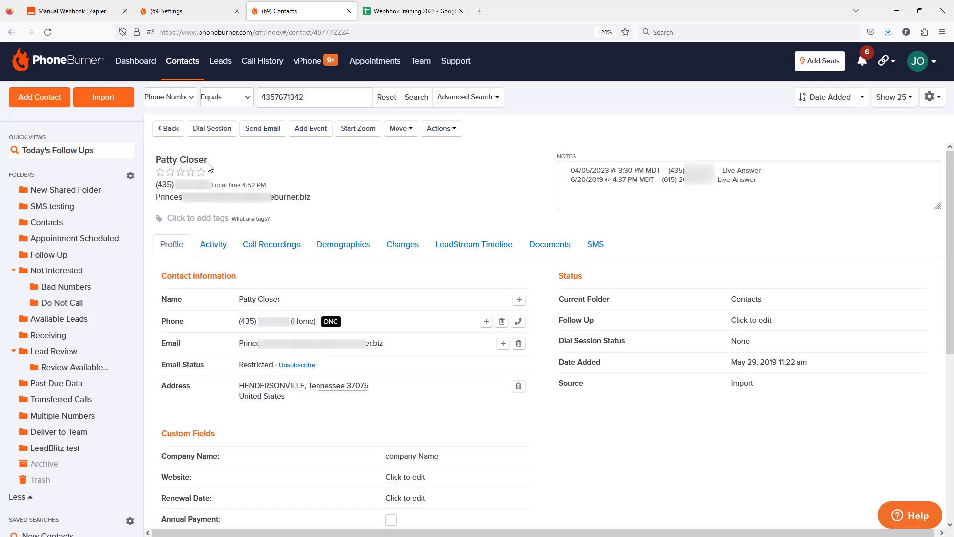
left_click(447, 130)
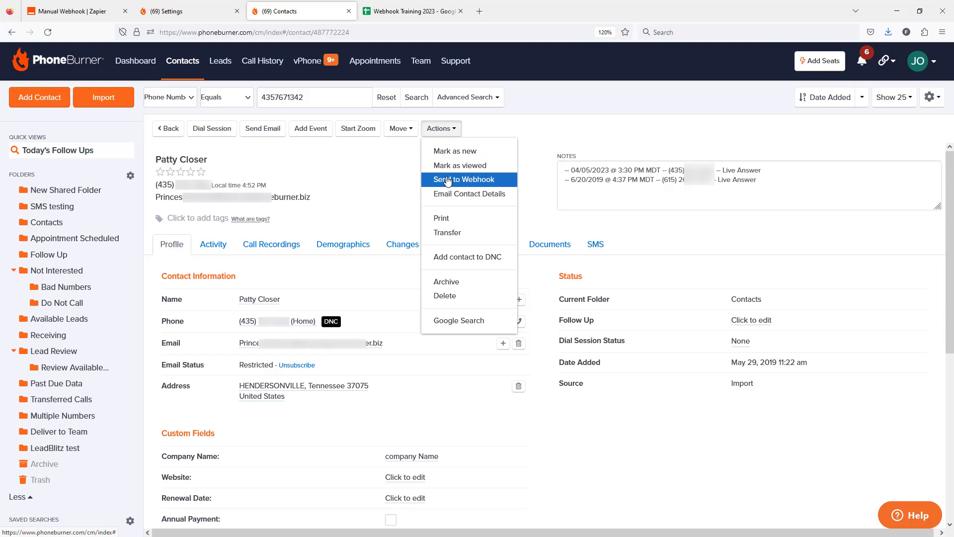
Step: Copy the Manual Webhook URL in the PhoneBurner webhook settings, clear the field and save the change
left_click(192, 10)
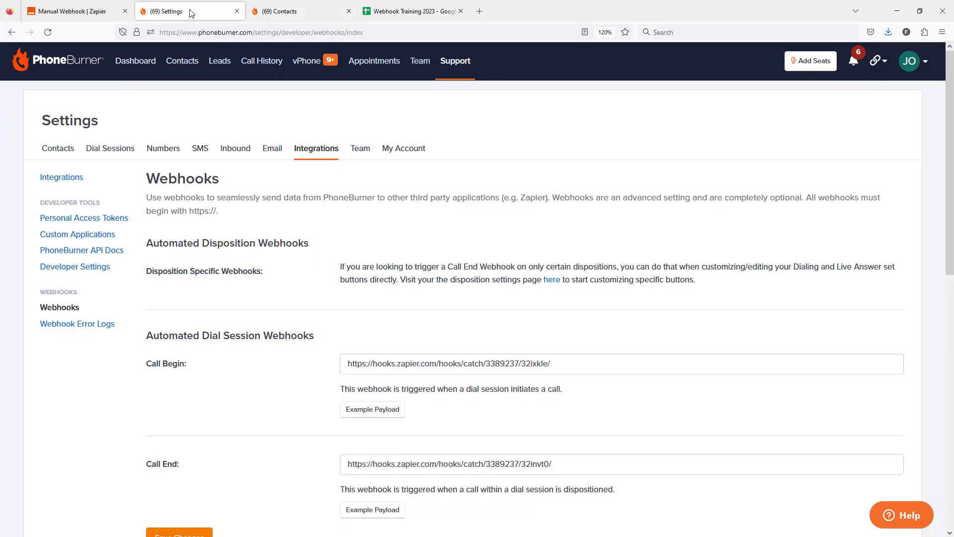
scroll(456, 423, "down", 10)
left_click_drag(580, 353, 343, 341)
key("ctrl+c")
key("BackSpace")
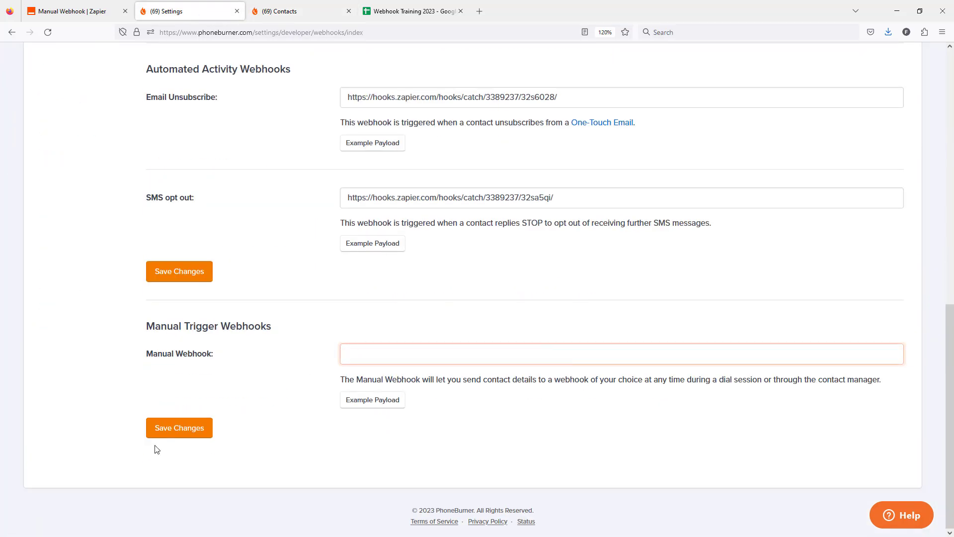
left_click(176, 435)
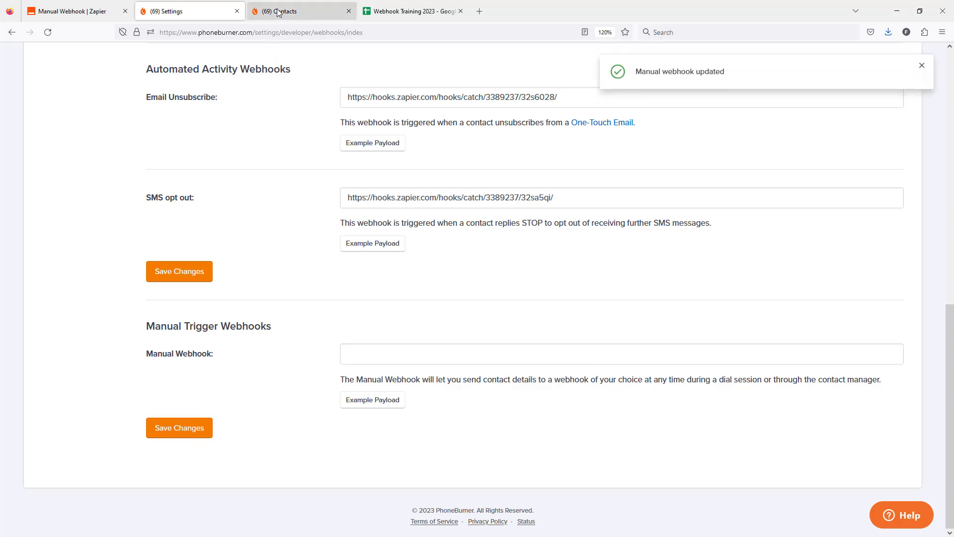
Step: Reload the contacts, search by the contact's first name, open the last match and check its available actions
left_click(260, 16)
left_click(47, 32)
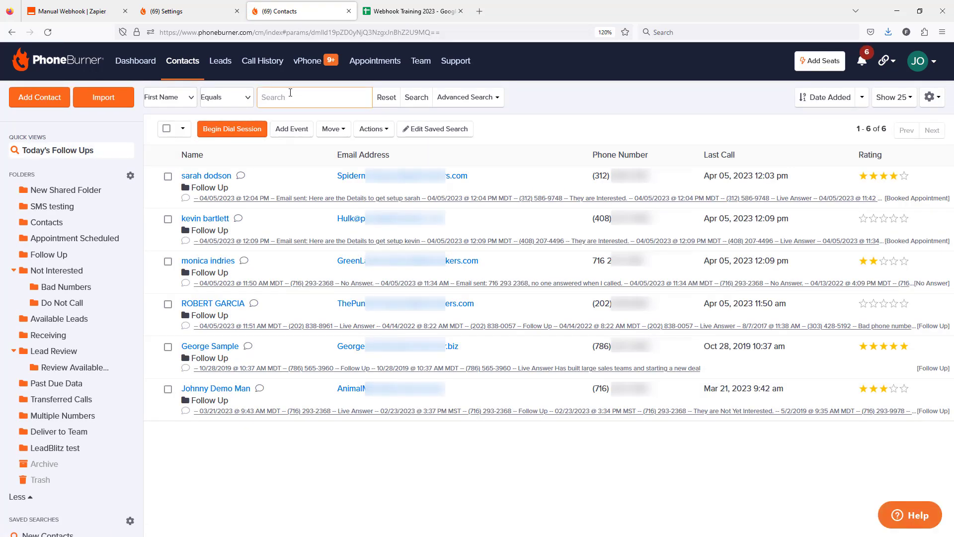
type("patty")
key("Return")
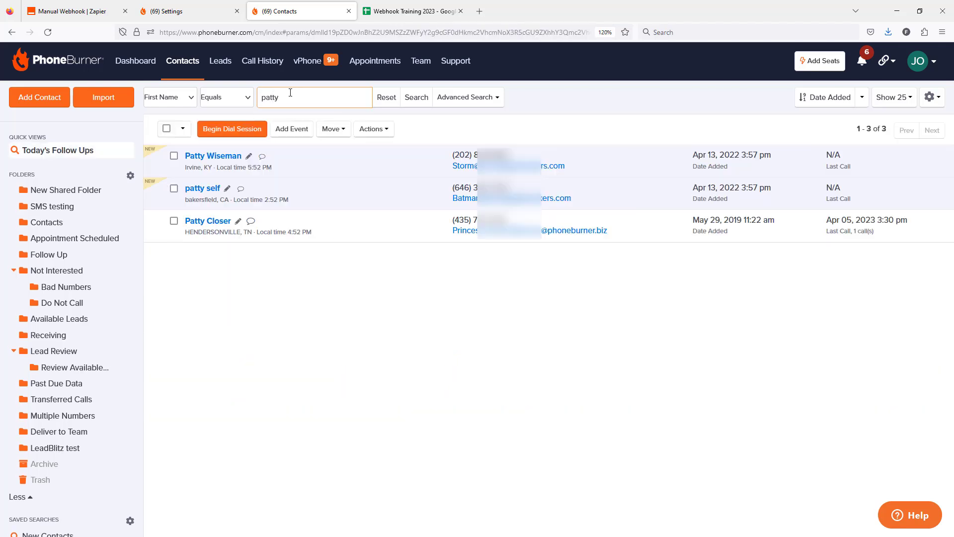
left_click(213, 220)
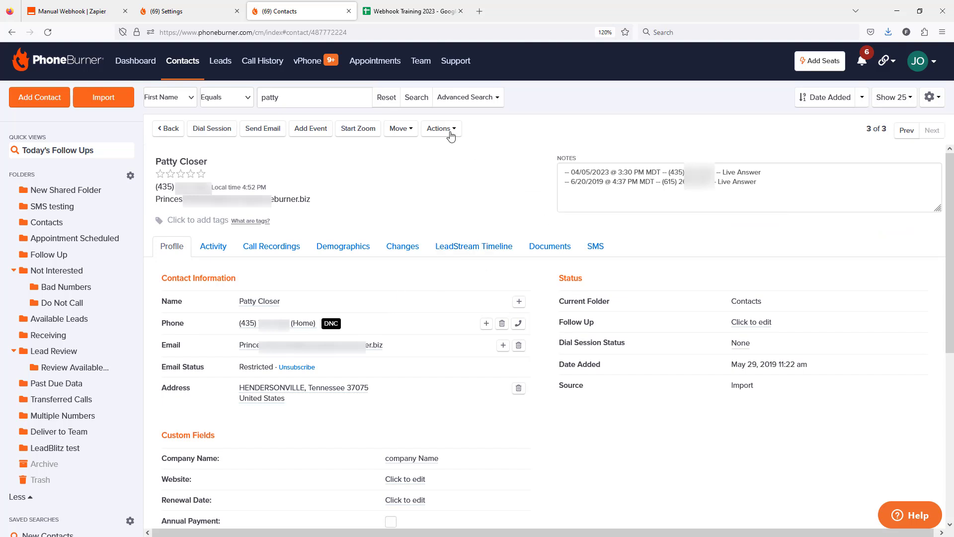
left_click(442, 128)
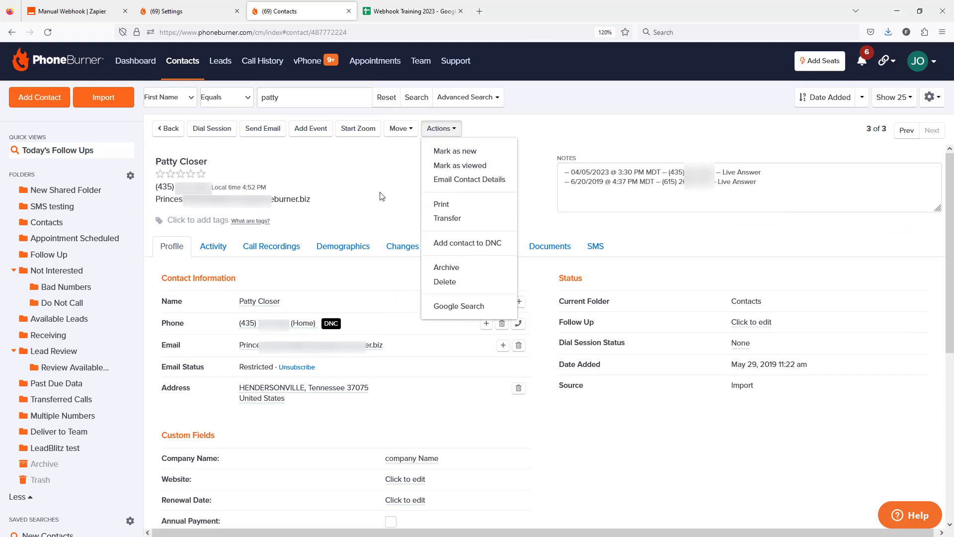
Step: Paste the copied URL back into PhoneBurner's Manual Webhook setting and save it
left_click(164, 11)
left_click(359, 353)
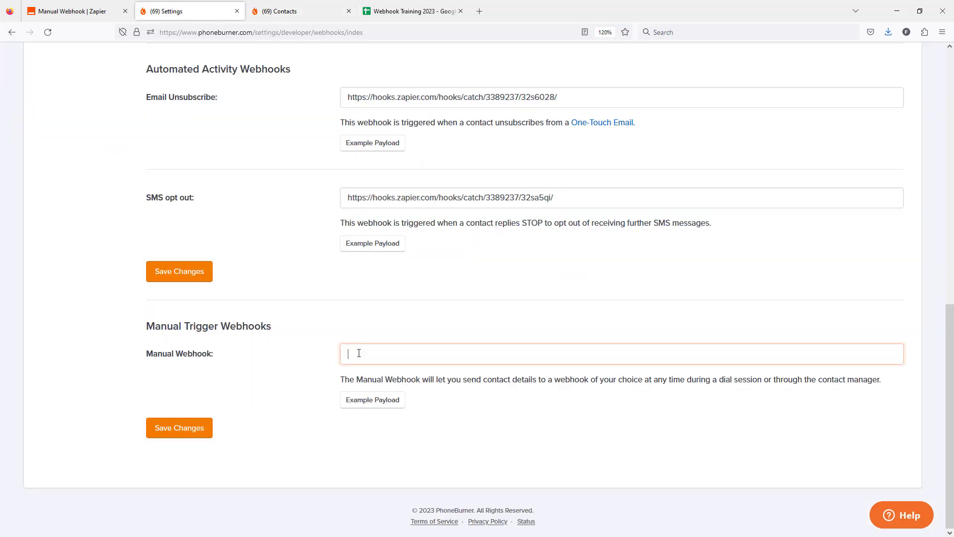
key("ctrl+v")
left_click(176, 428)
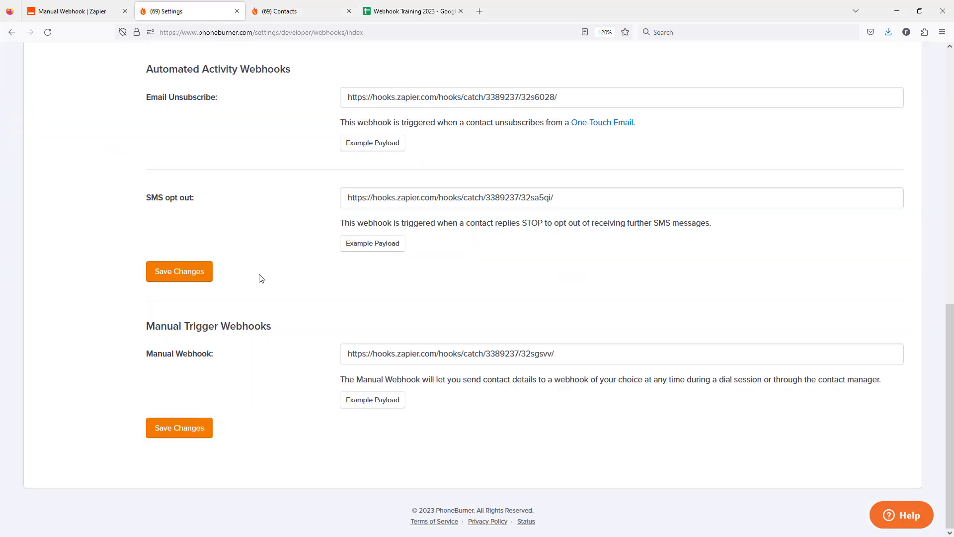
Step: Reload the open contact's record and send the contact to the webhook
left_click(268, 15)
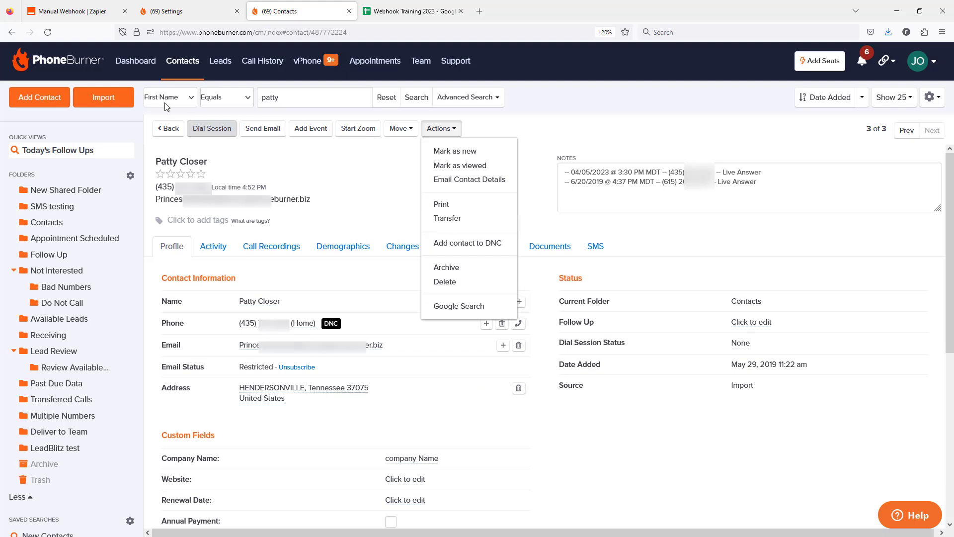
left_click(48, 31)
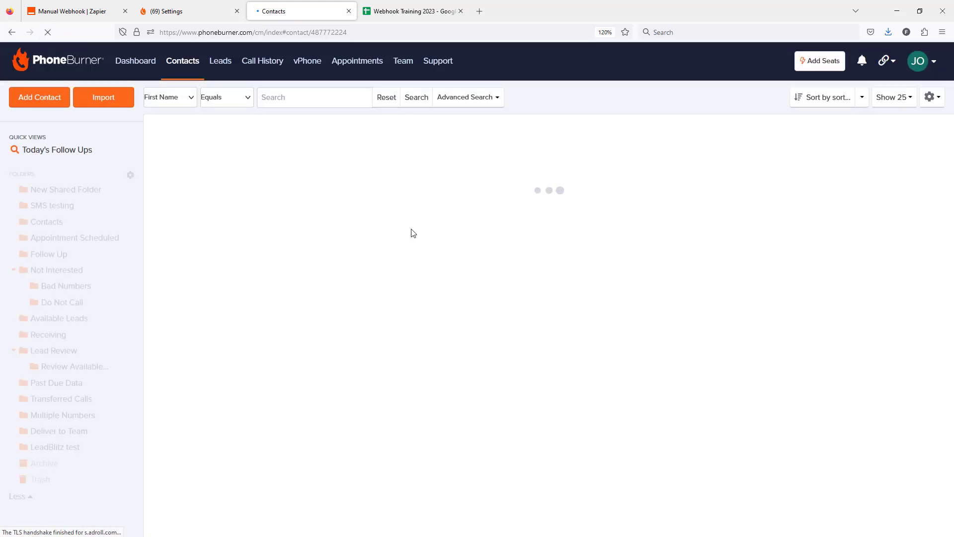
left_click(455, 130)
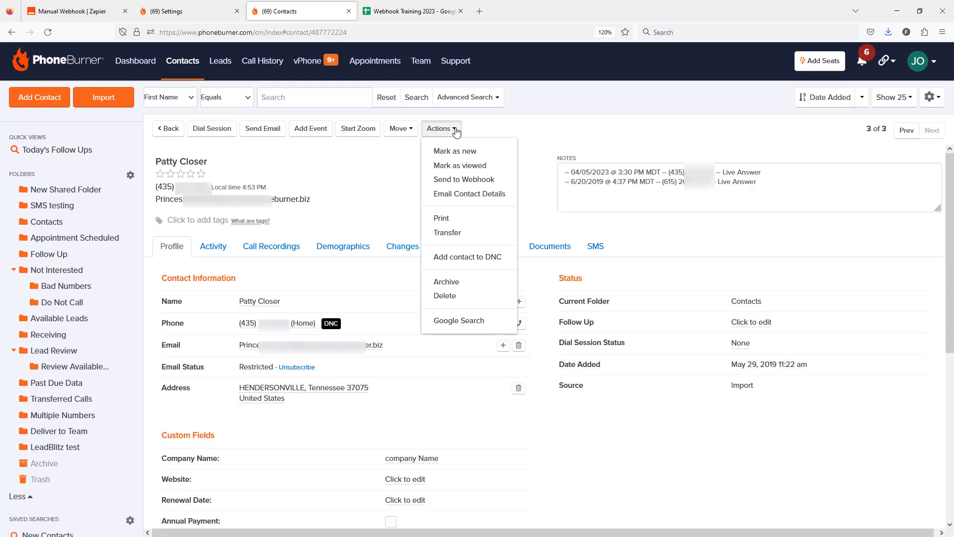
left_click(454, 180)
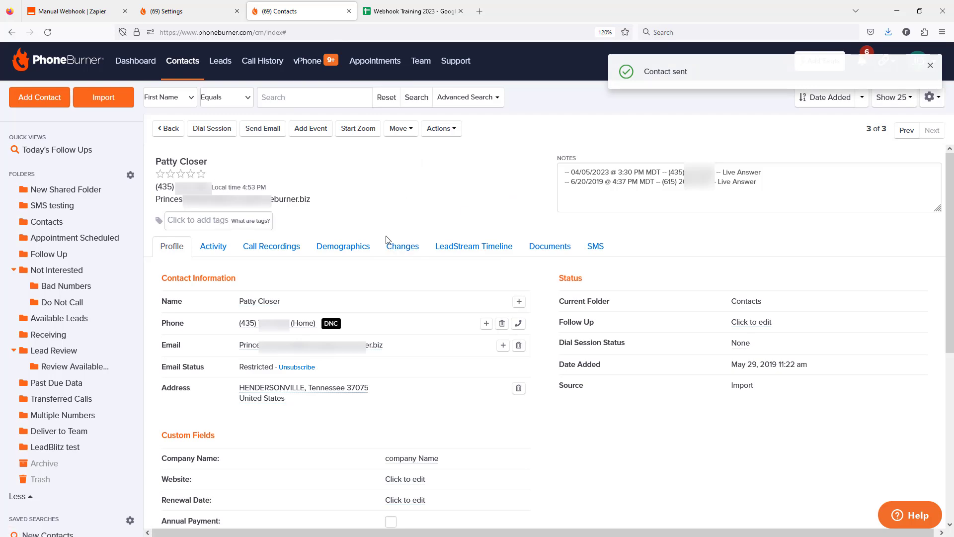
Step: Switch to the Manual Webhook Zap, test the Catch Hook trigger and continue with request A
left_click(79, 11)
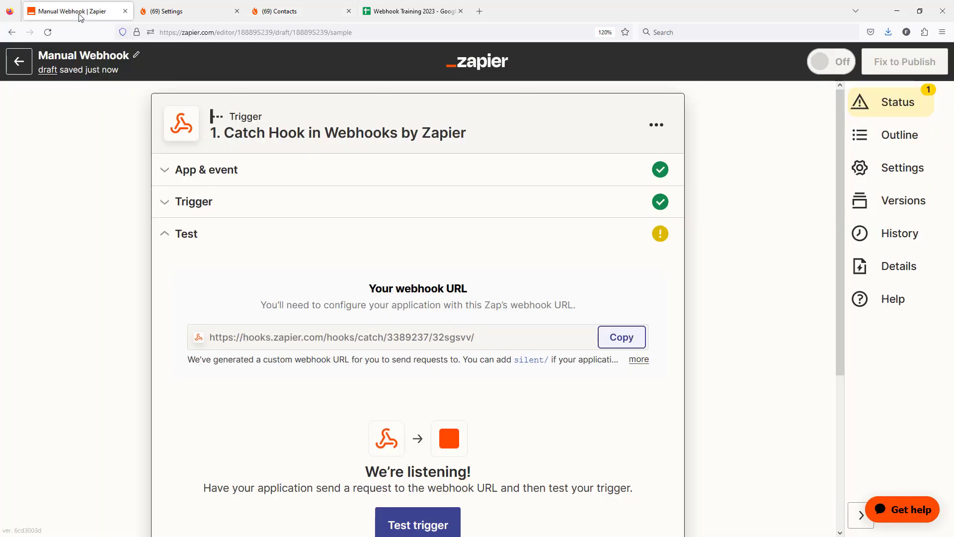
scroll(481, 327, "down", 3)
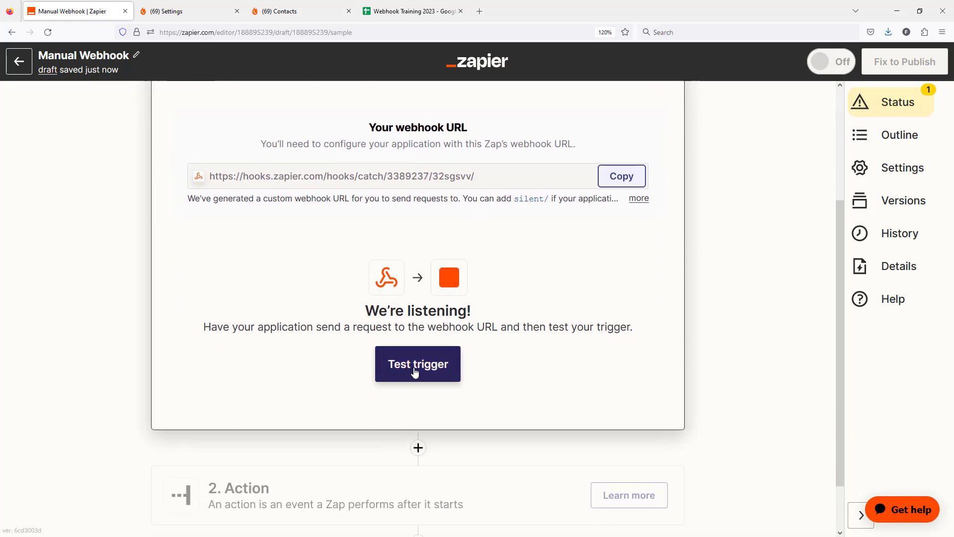
left_click(416, 369)
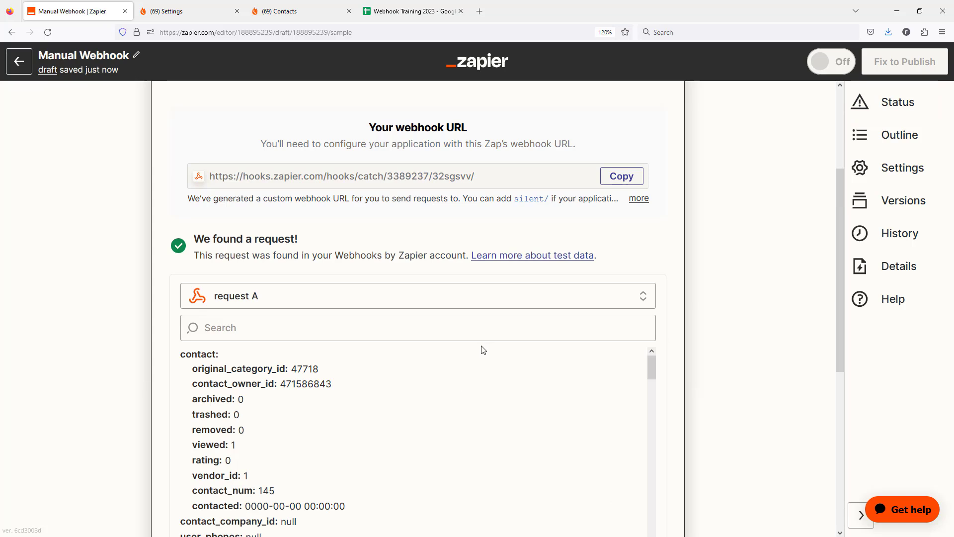
scroll(680, 286, "down", 5)
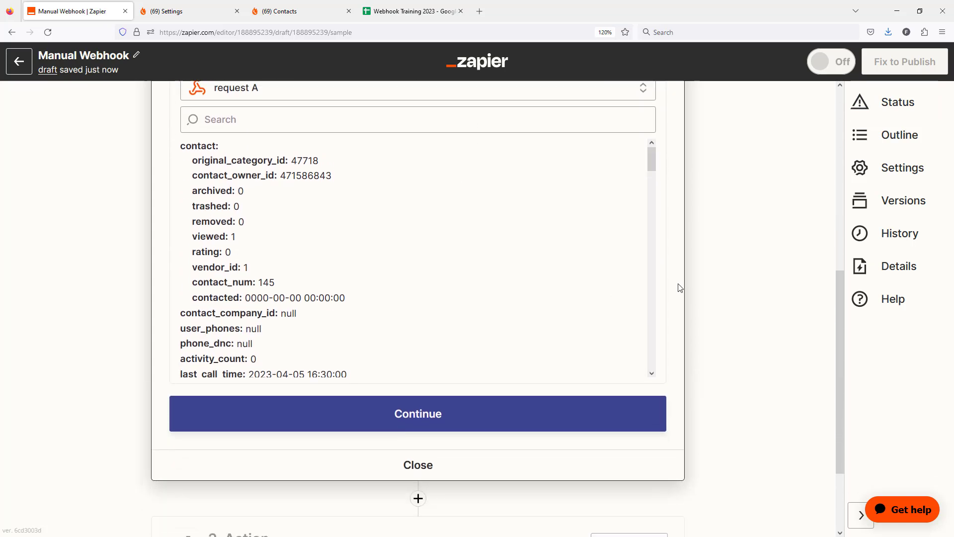
left_click(395, 386)
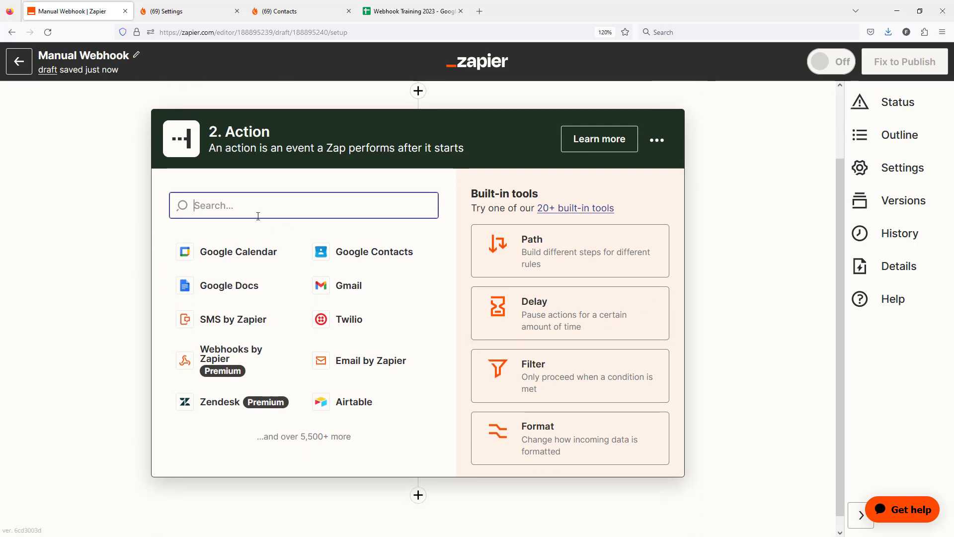
Step: Set the Zap's action to Google Sheets with the Create Spreadsheet Row event and continue
type("googl")
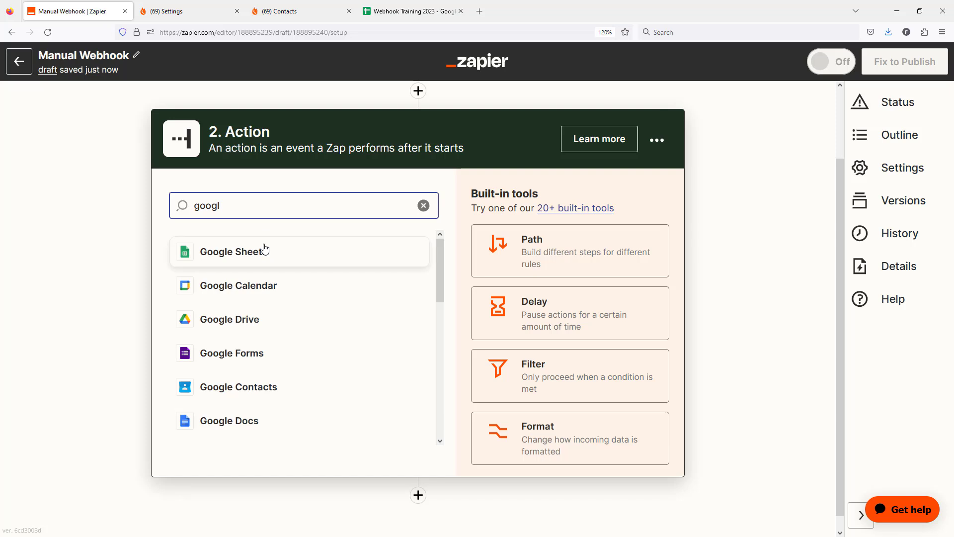
left_click(264, 249)
left_click(290, 368)
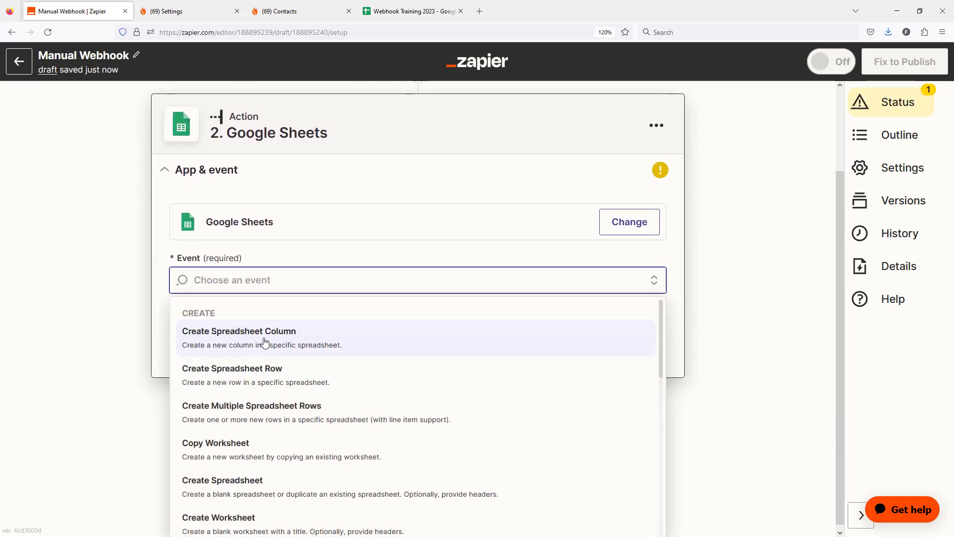
left_click(263, 371)
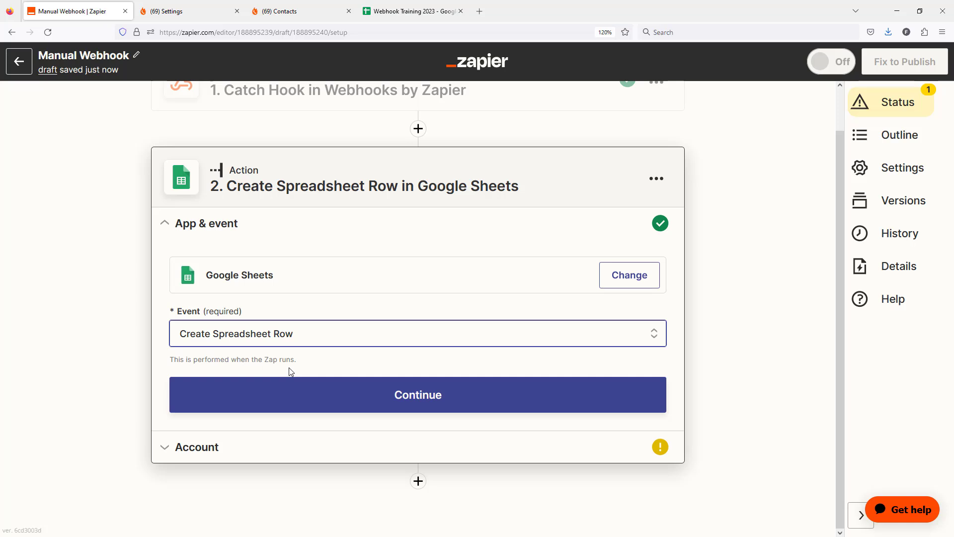
left_click(324, 401)
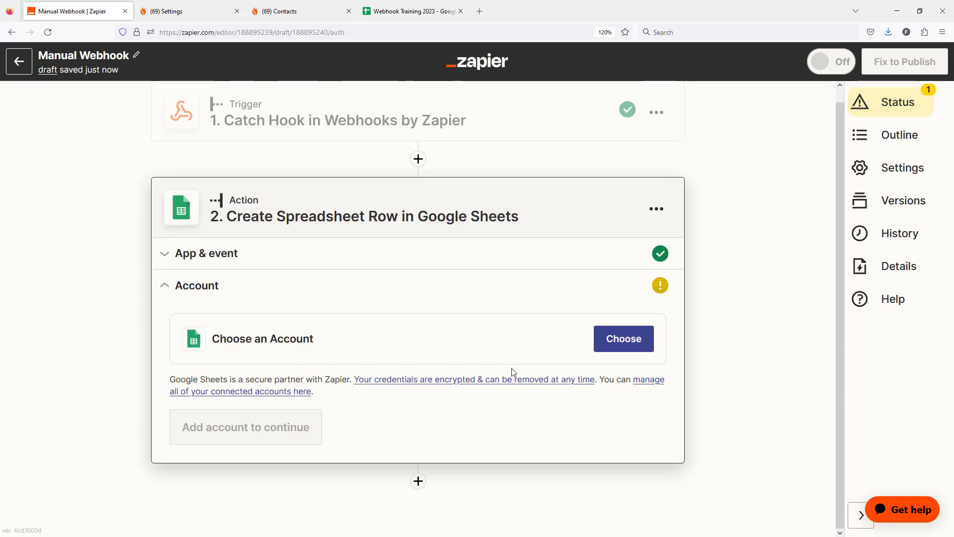
Step: Choose the connected Google Sheets account for the action and continue to the action fields
left_click(624, 340)
left_click(305, 357)
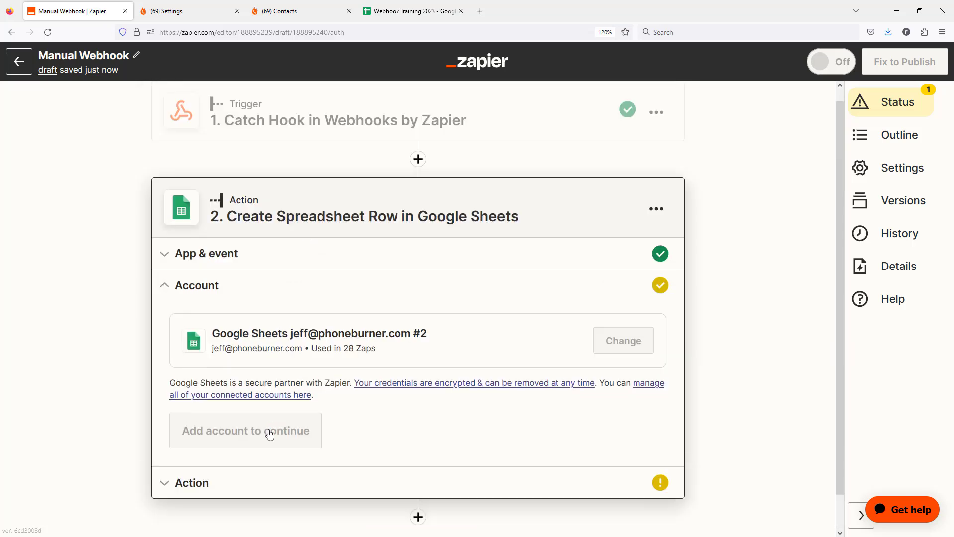
left_click(234, 438)
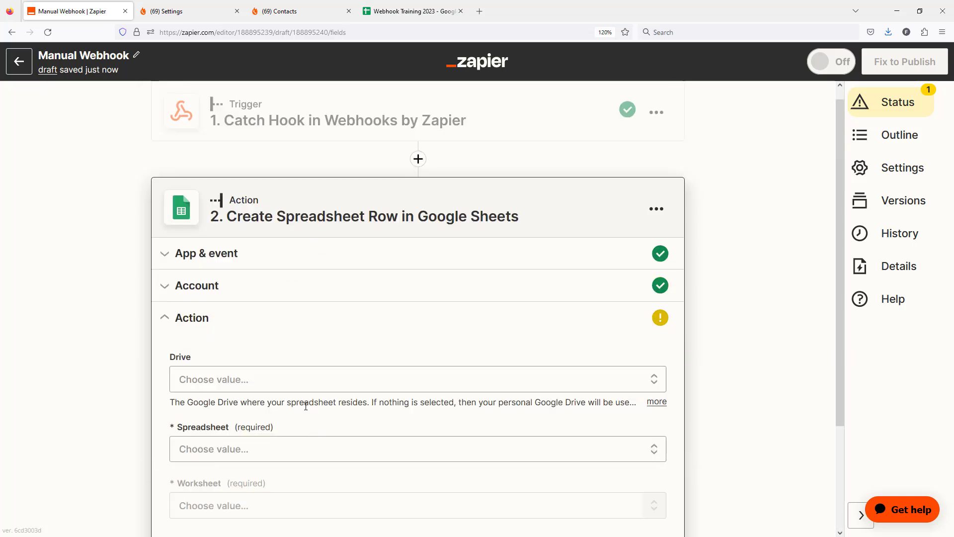
Step: Switch to the Webhook Training 2023 spreadsheet and add a sheet named Manual Webhook
left_click(432, 14)
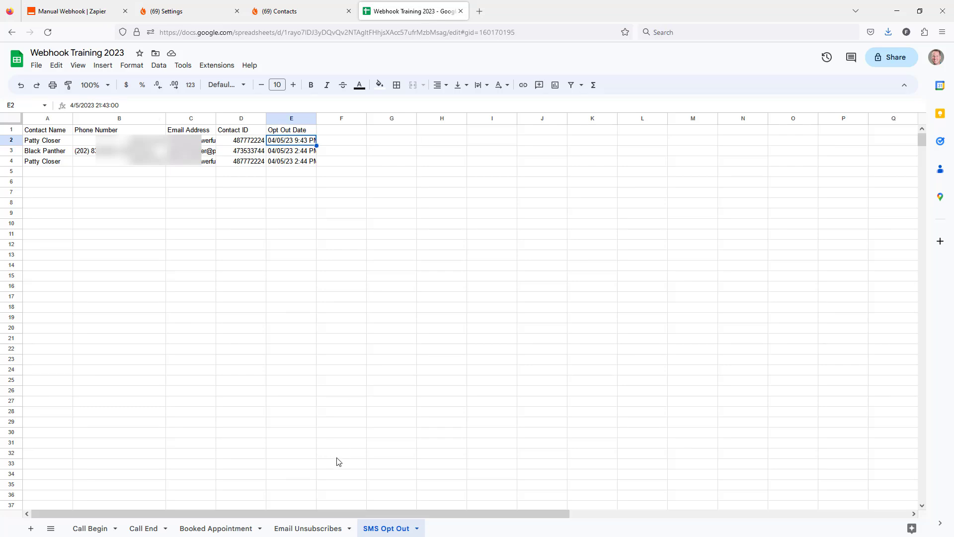
left_click(31, 528)
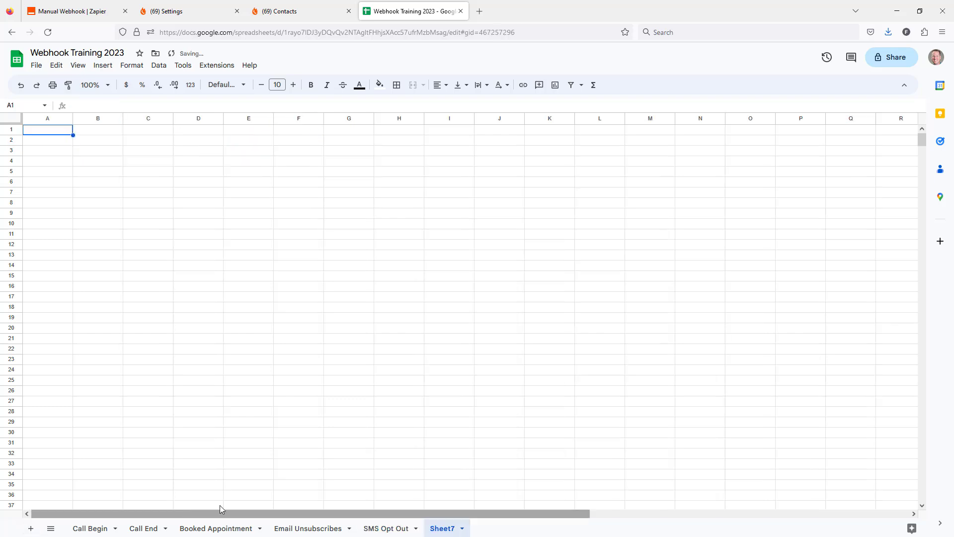
left_click(462, 529)
left_click(453, 404)
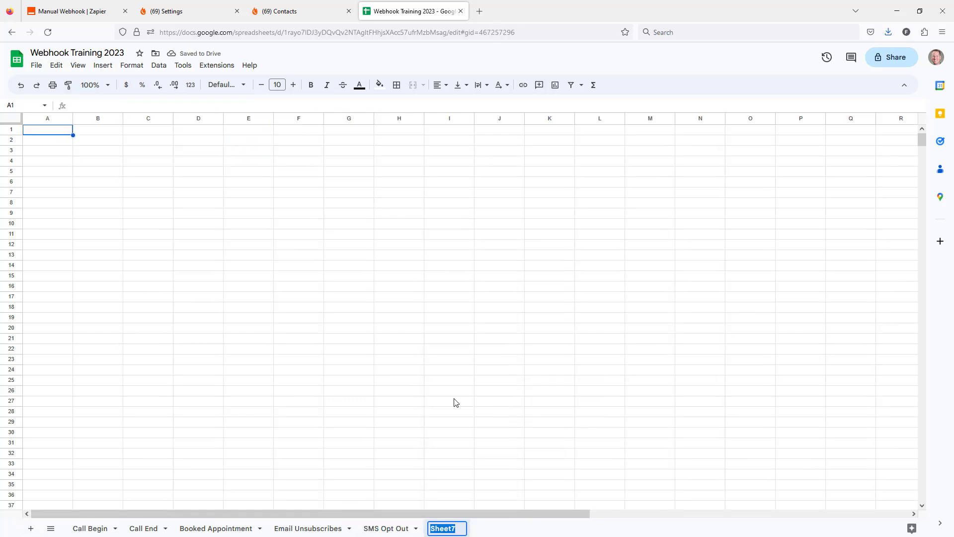
type("Manual Webhook")
key("Return")
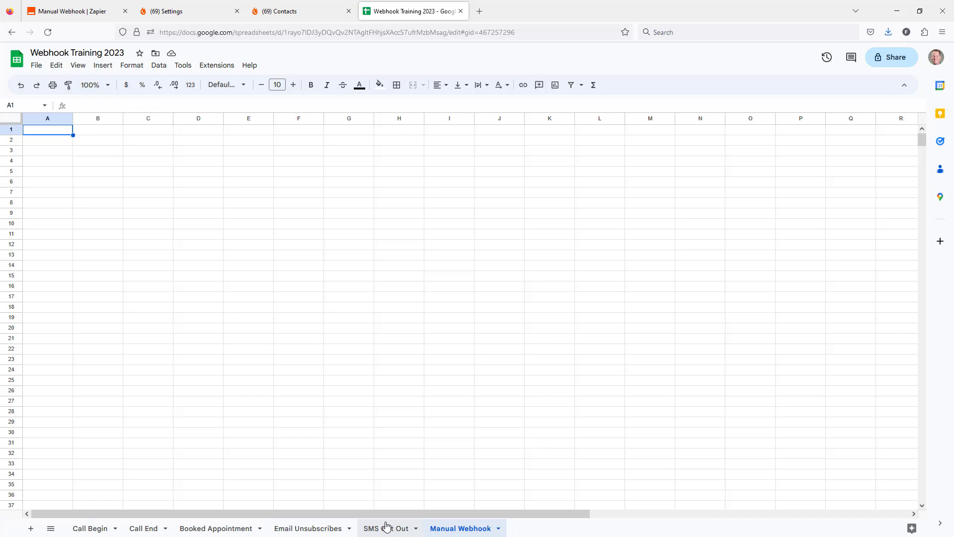
Step: Copy the Contact Name, Phone Number, Email Address and Contact ID headers from SMS Opt Out into row 1 of the Manual Webhook sheet
left_click(249, 223)
left_click_drag(132, 141, 100, 131)
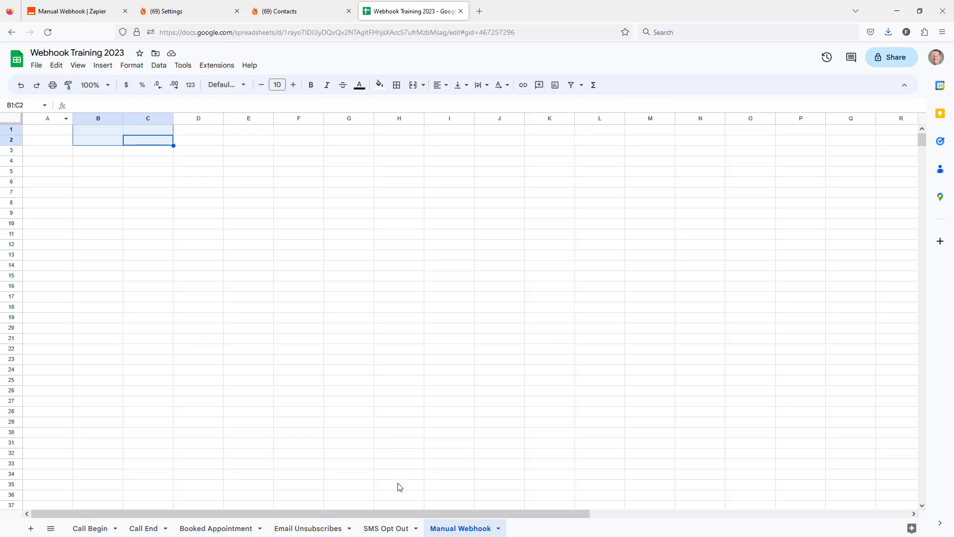
left_click(386, 528)
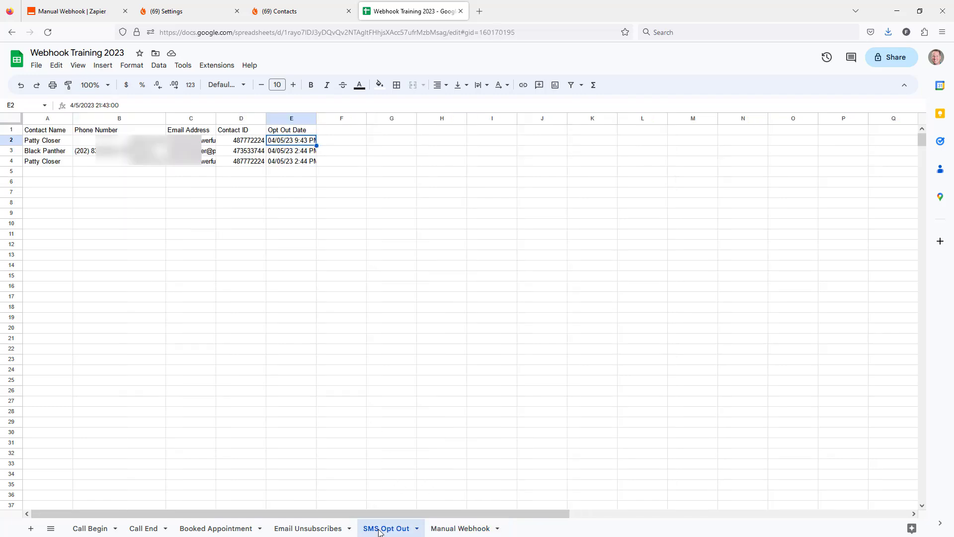
left_click_drag(59, 132, 254, 134)
key("ctrl+c")
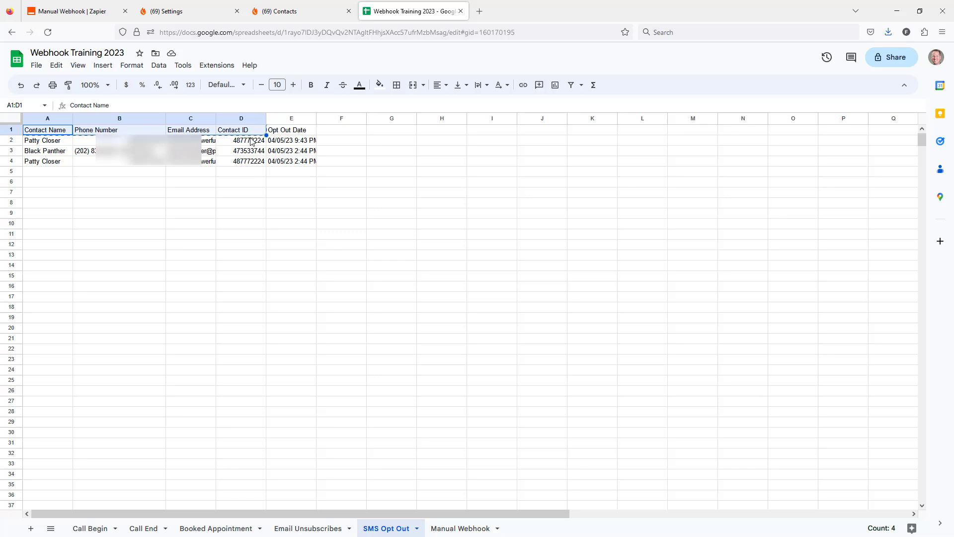
left_click(456, 528)
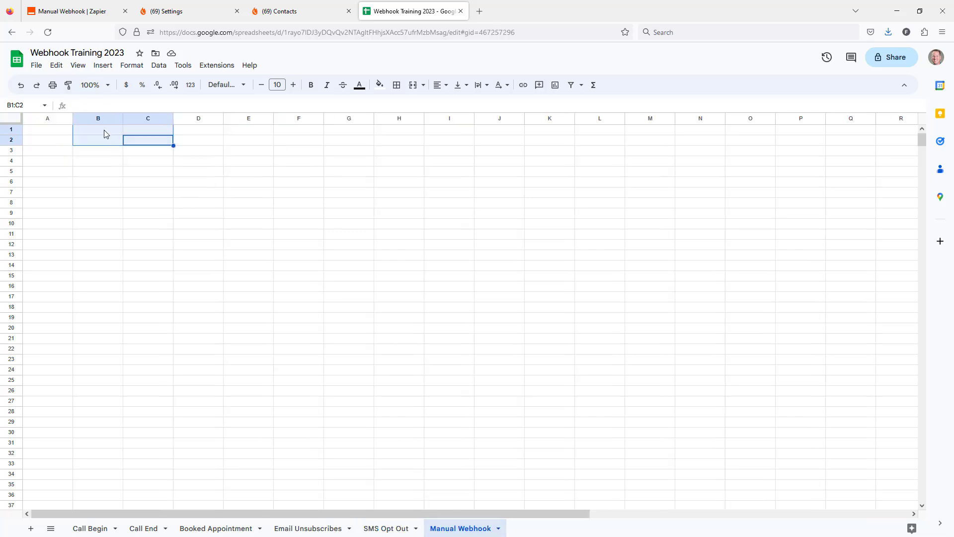
left_click(60, 133)
key("ctrl+v")
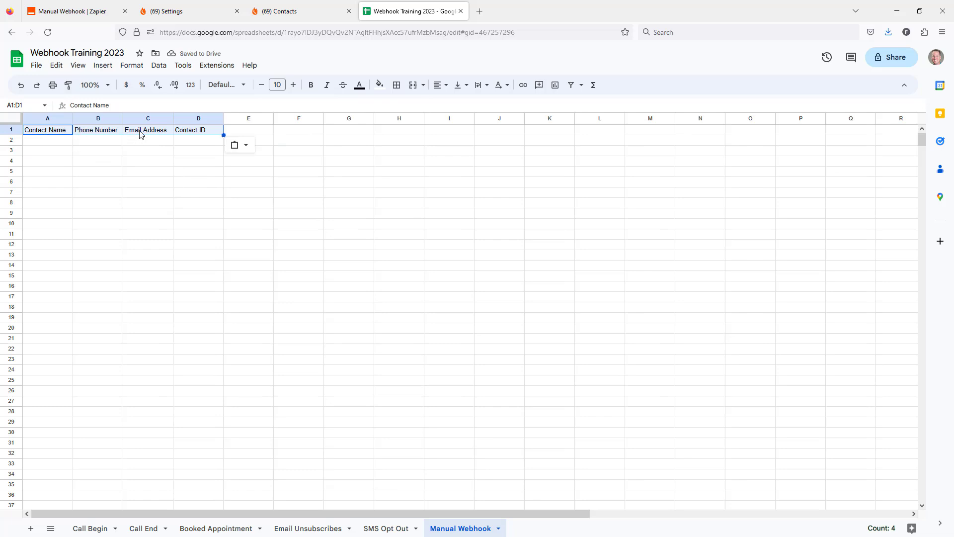
left_click(241, 133)
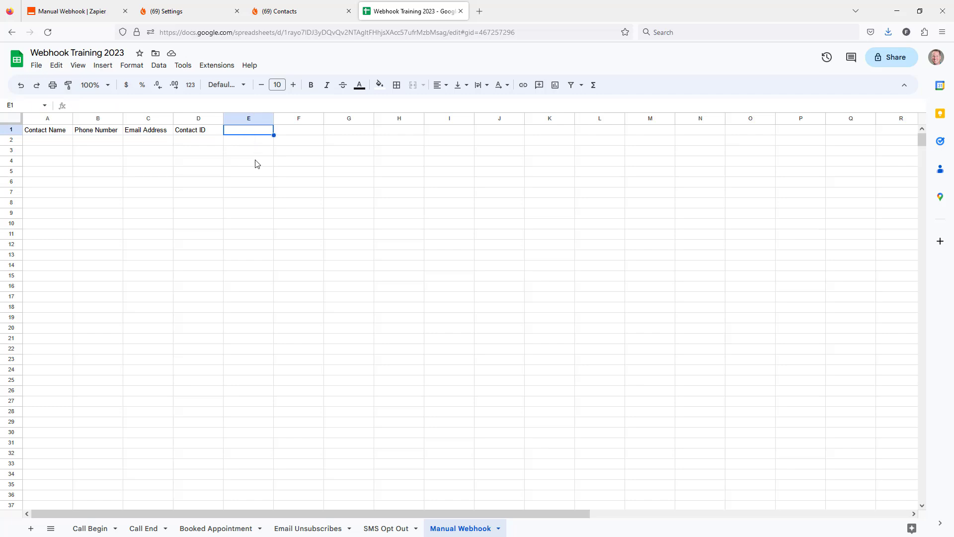
Step: Back in the Zap, choose My Google Drive, the Webhook Training 2023 spreadsheet and the Manual Webhook worksheet for the new row
left_click(88, 12)
scroll(452, 354, "down", 3)
left_click(237, 248)
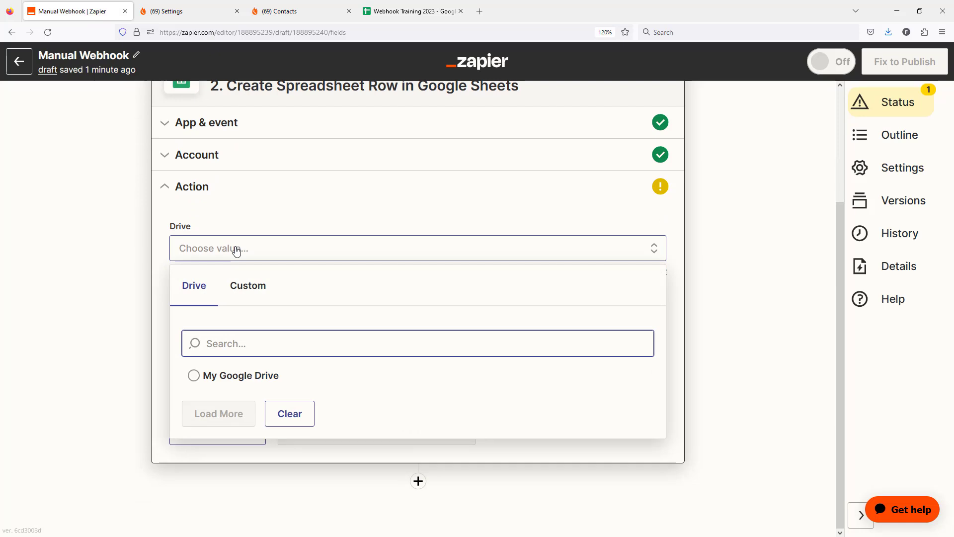
left_click(265, 378)
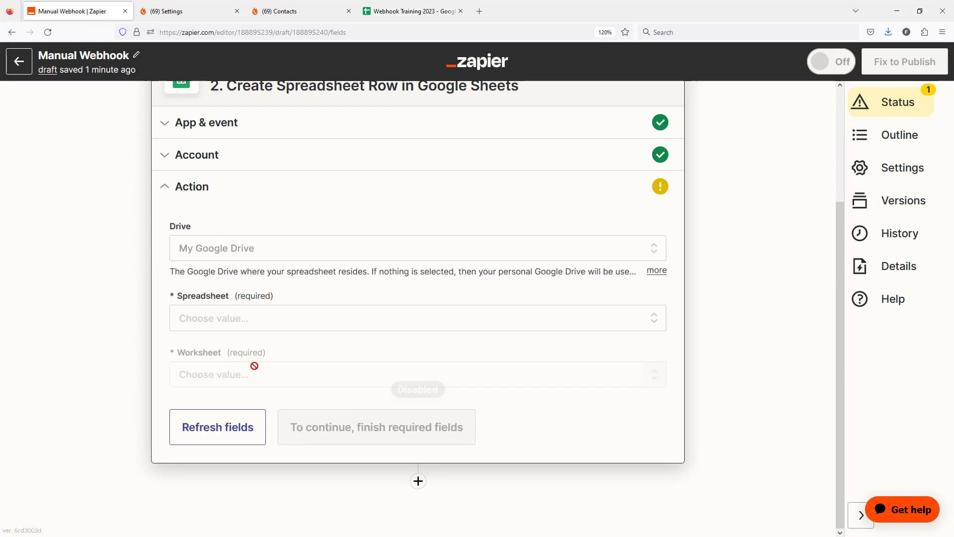
left_click(226, 316)
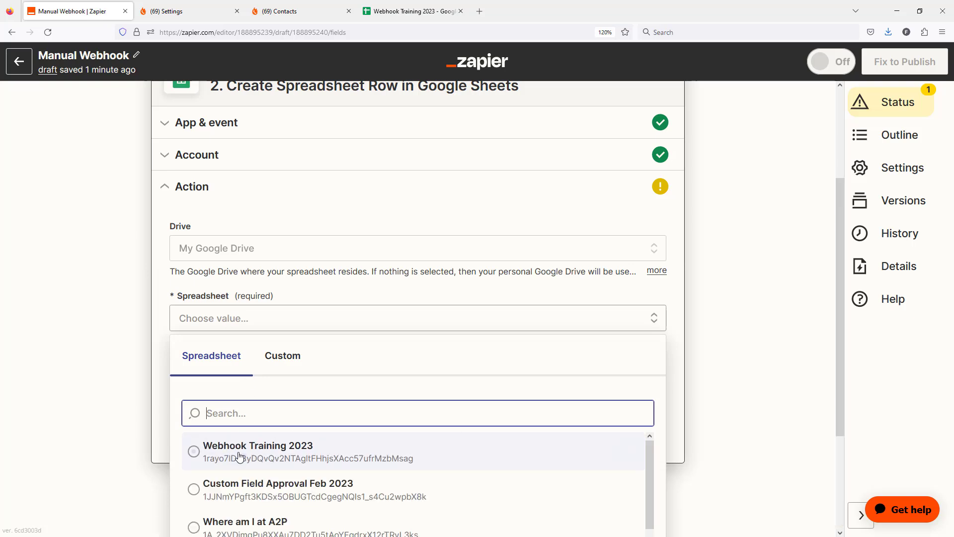
left_click(240, 456)
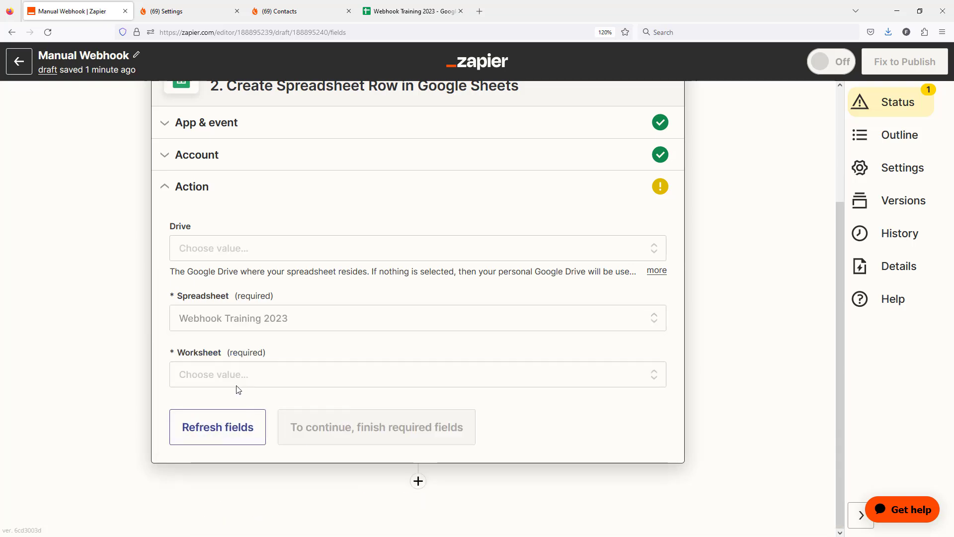
left_click(224, 379)
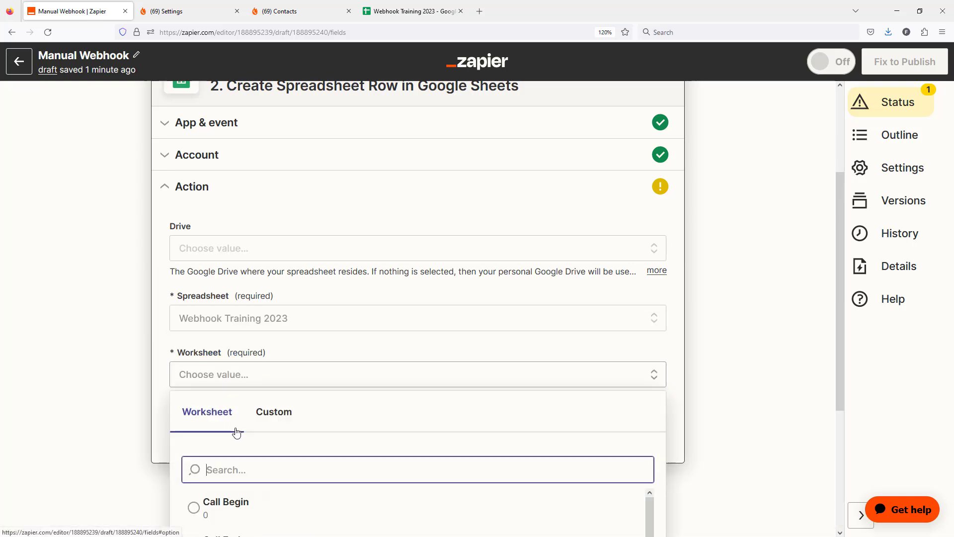
scroll(250, 431, "down", 1)
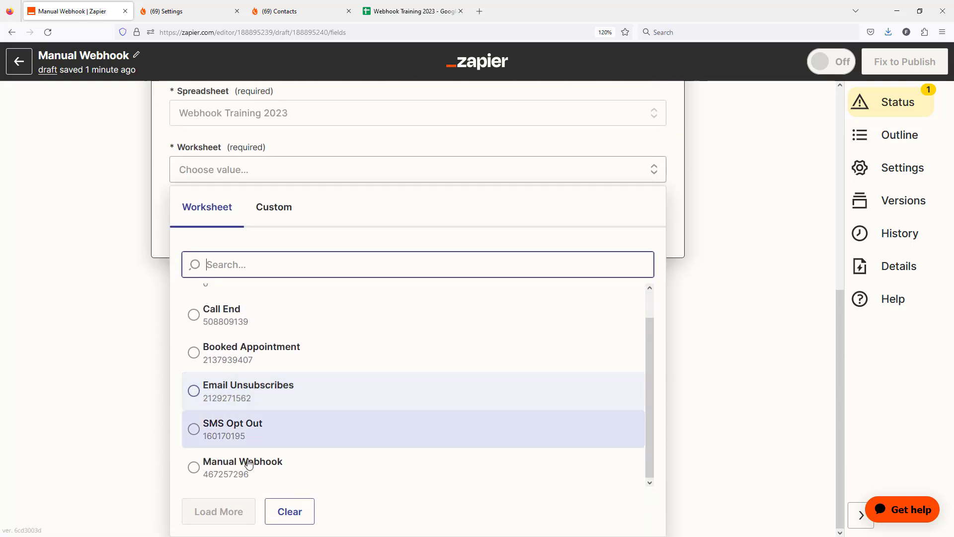
left_click(241, 468)
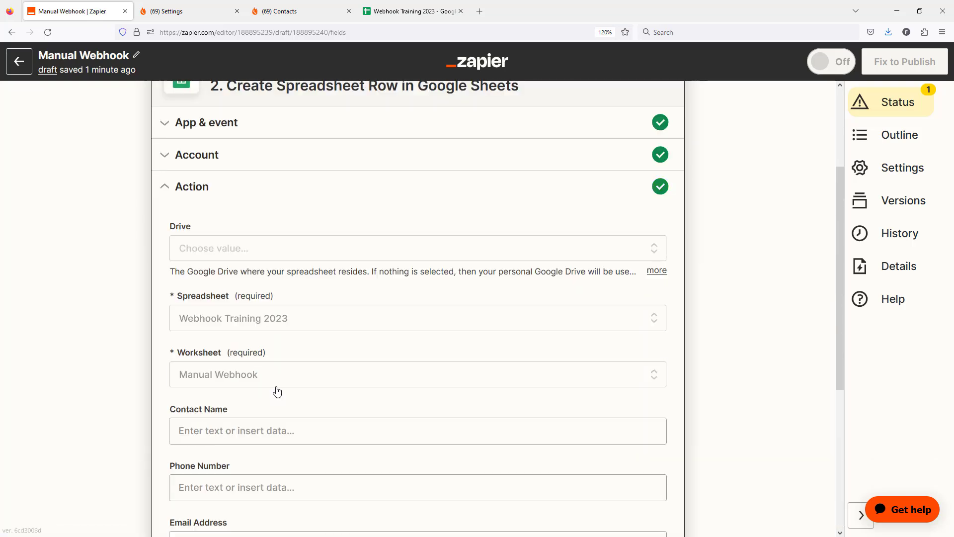
Step: Map the Contact Name field to the webhook's First Name and Last Name values
scroll(275, 381, "down", 3)
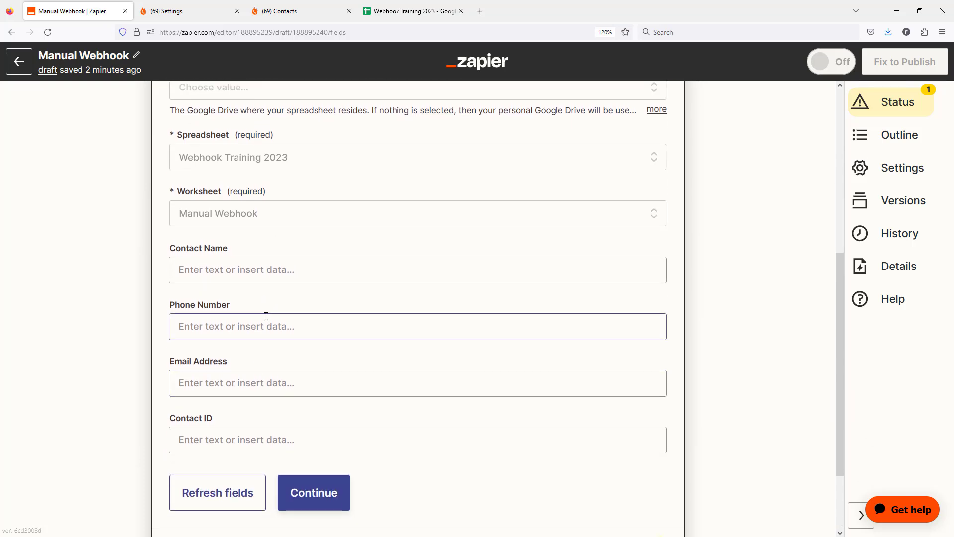
left_click(223, 267)
left_click(229, 337)
type("first")
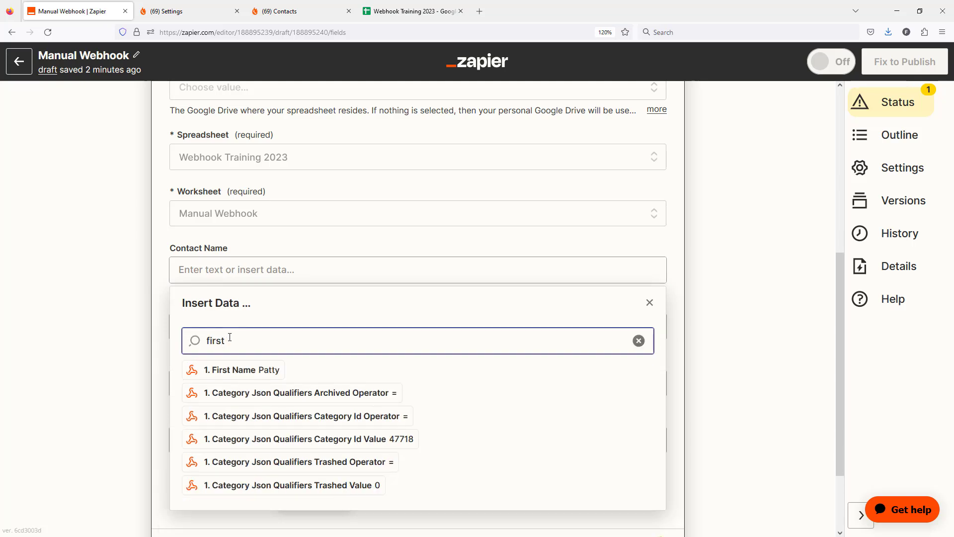
left_click(264, 370)
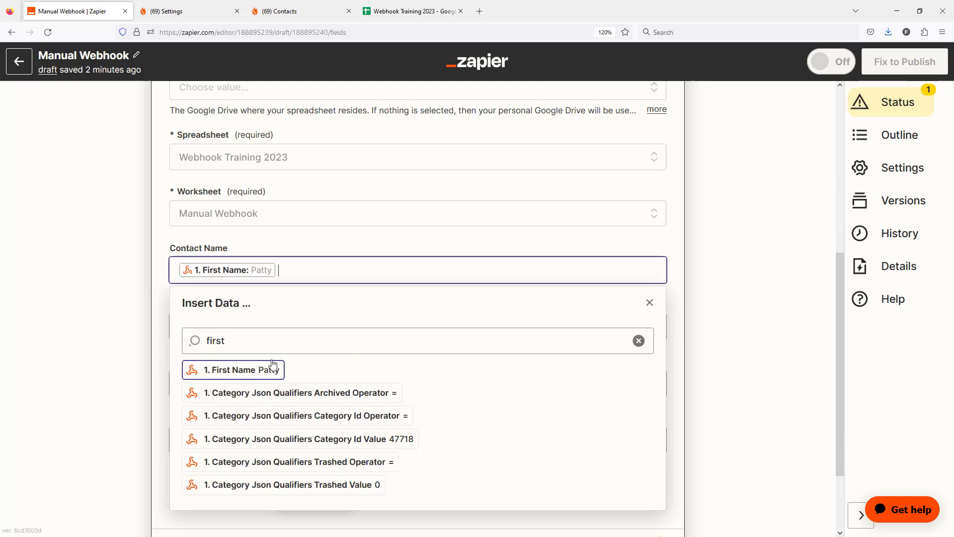
left_click_drag(254, 340, 174, 337)
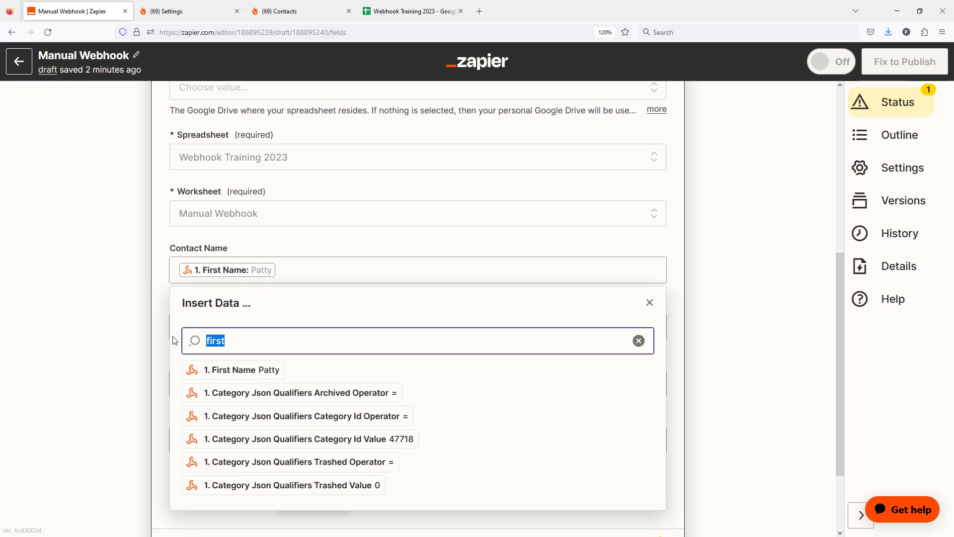
type("last")
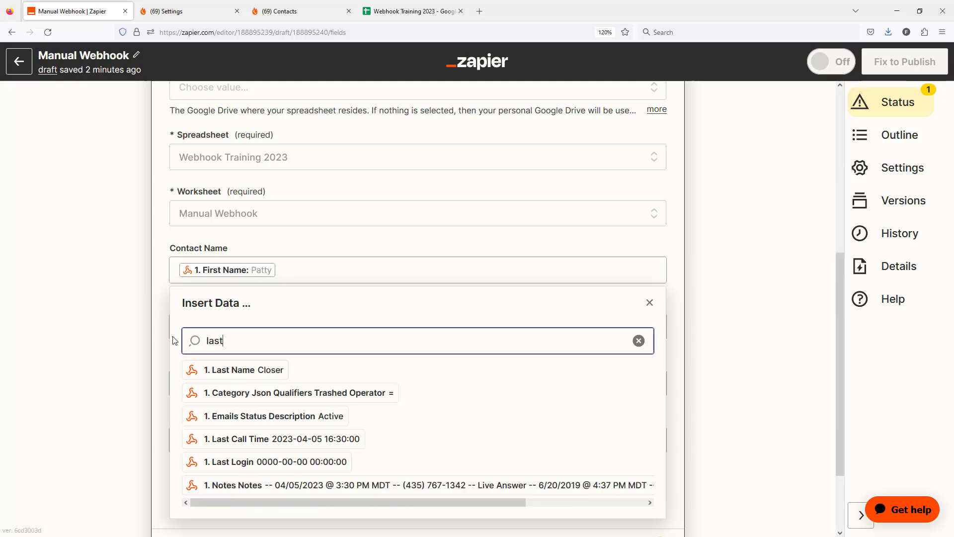
left_click(276, 368)
left_click(728, 304)
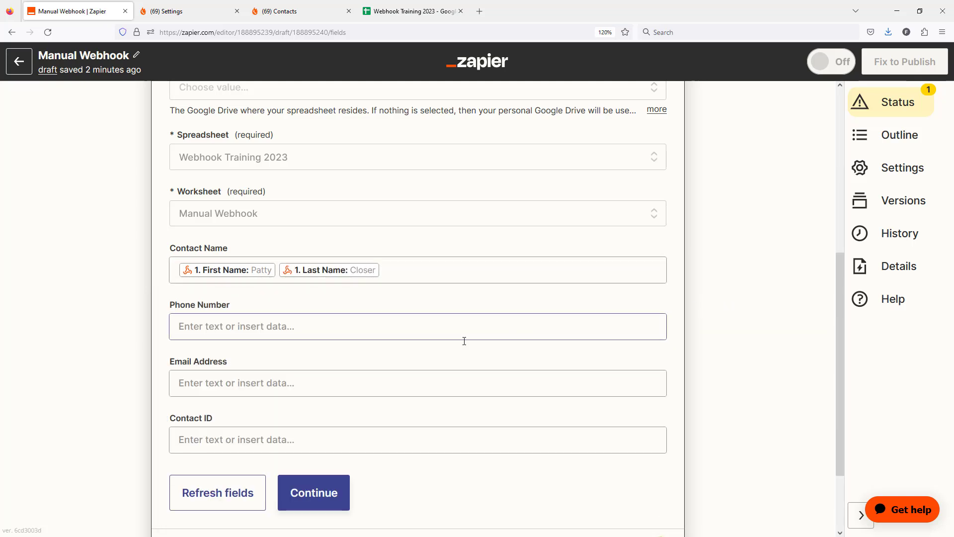
Step: Map the Phone Number field to the webhook's Primary Phone Phone value
left_click(223, 326)
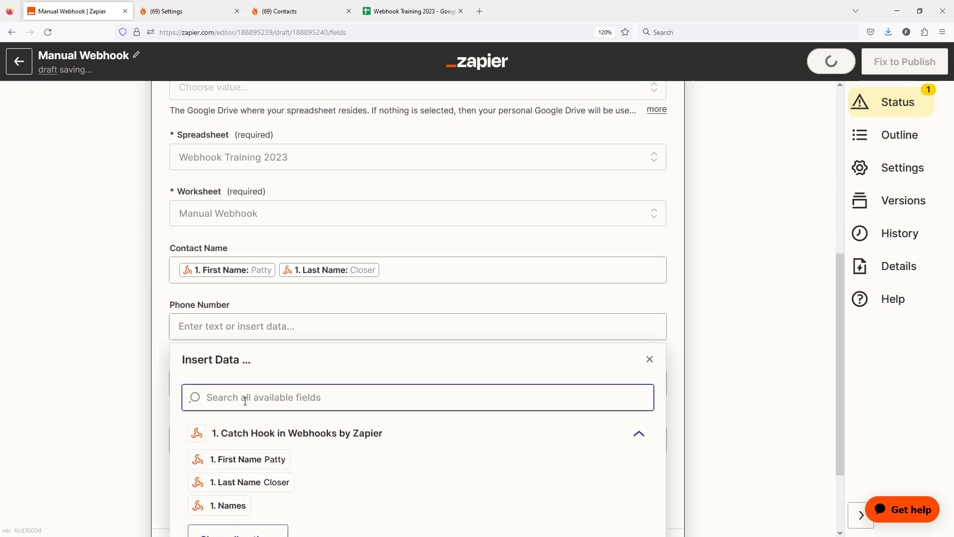
type("phone")
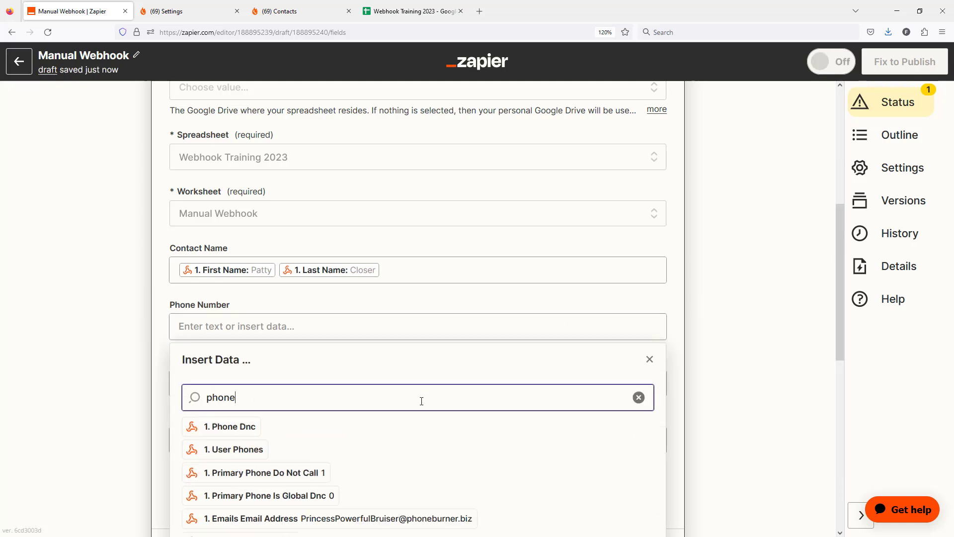
scroll(420, 407, "down", 3)
scroll(412, 419, "down", 3)
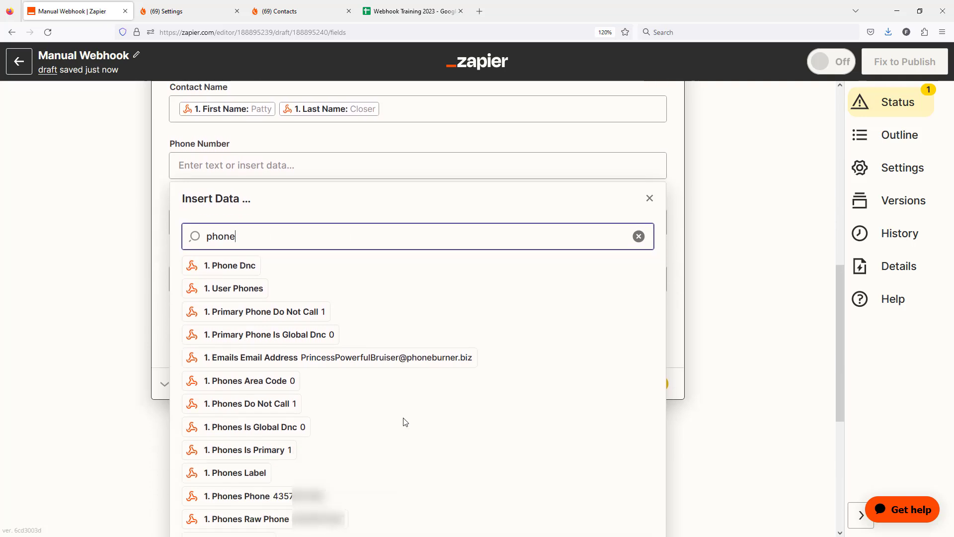
scroll(387, 429, "down", 3)
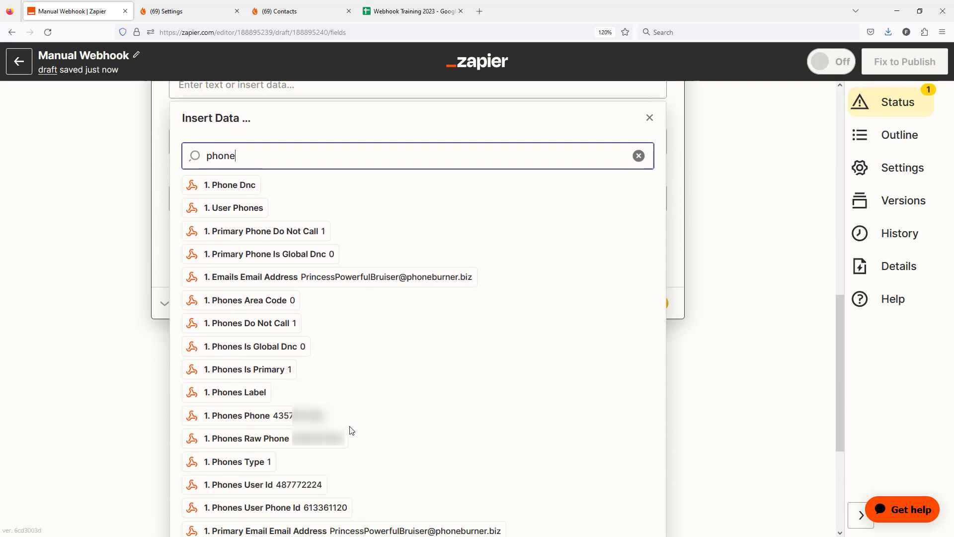
scroll(352, 430, "down", 6)
scroll(337, 418, "down", 3)
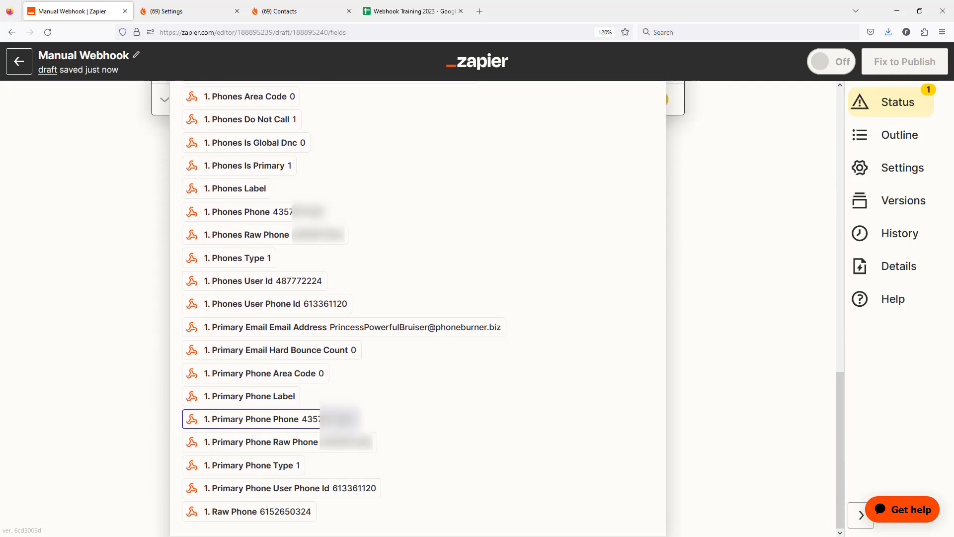
left_click(267, 423)
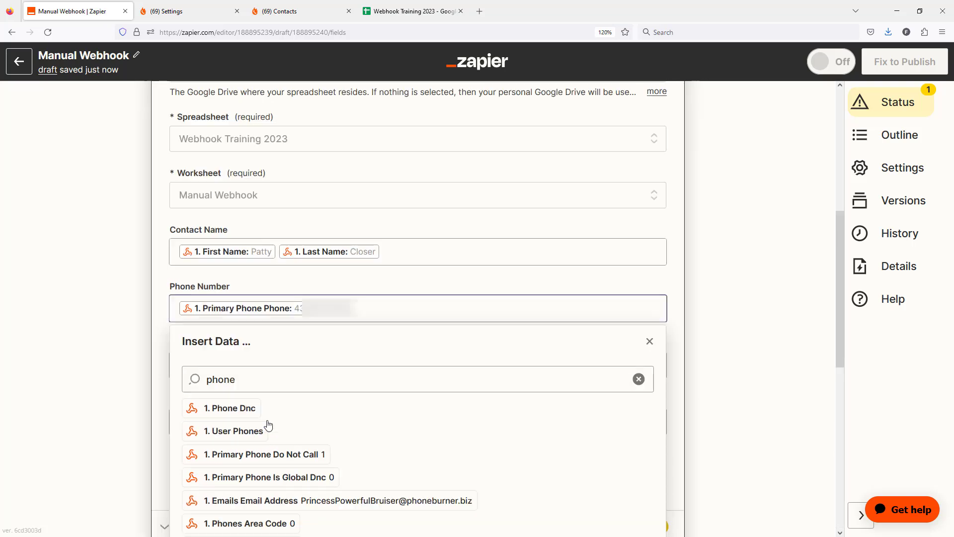
left_click(732, 342)
Step: Map the Email Address field to the webhook's Primary Email Email Address value
left_click(229, 373)
type("emai")
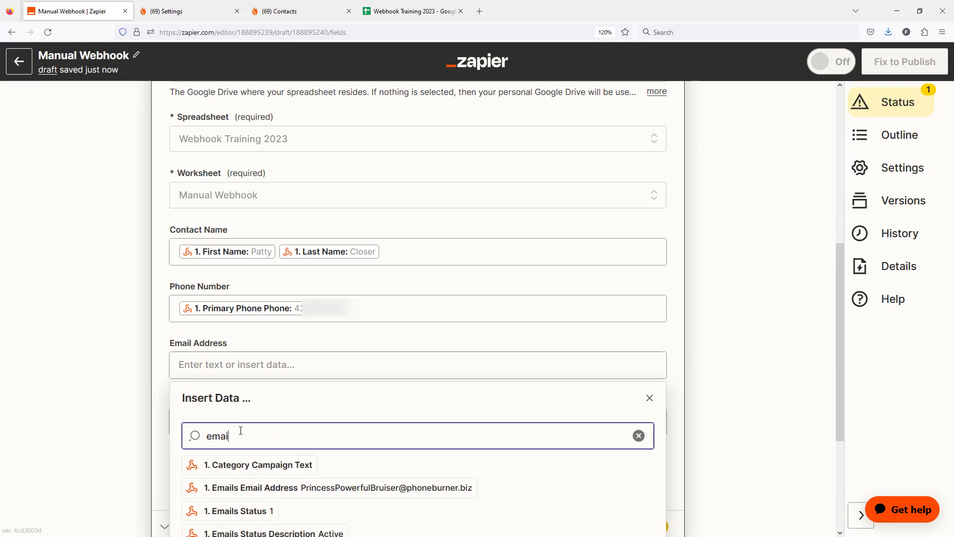
type("l")
scroll(263, 415, "down", 3)
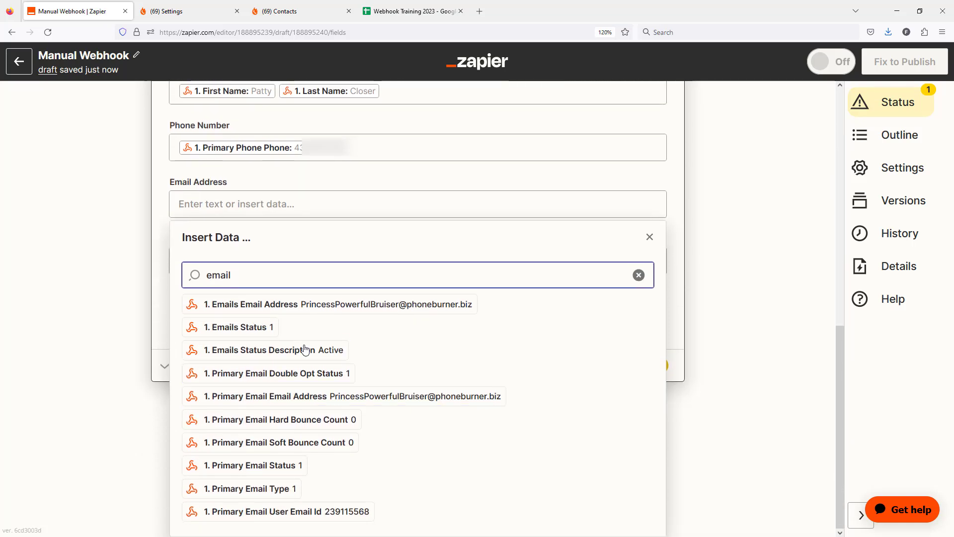
left_click(276, 397)
left_click(705, 280)
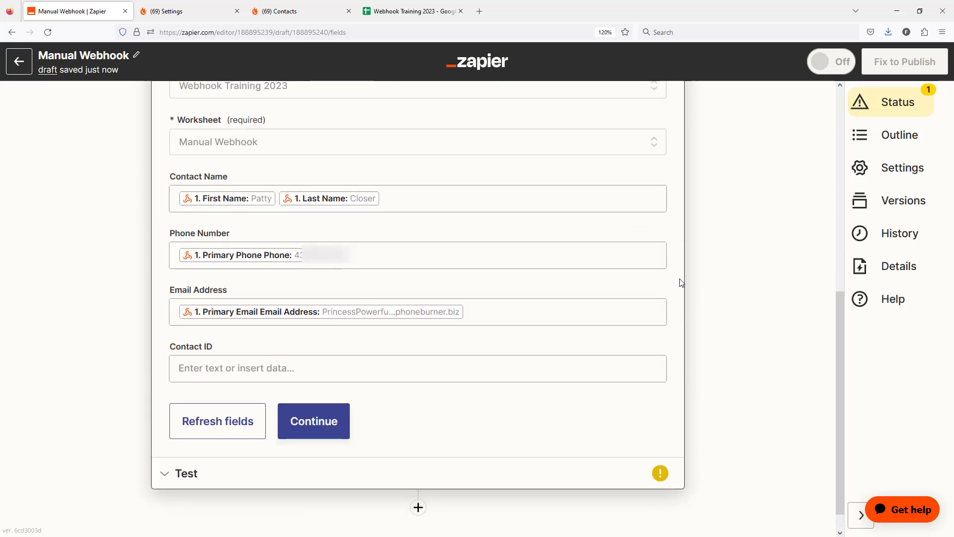
Step: Map the Contact ID field to the webhook's User Id value
left_click(213, 369)
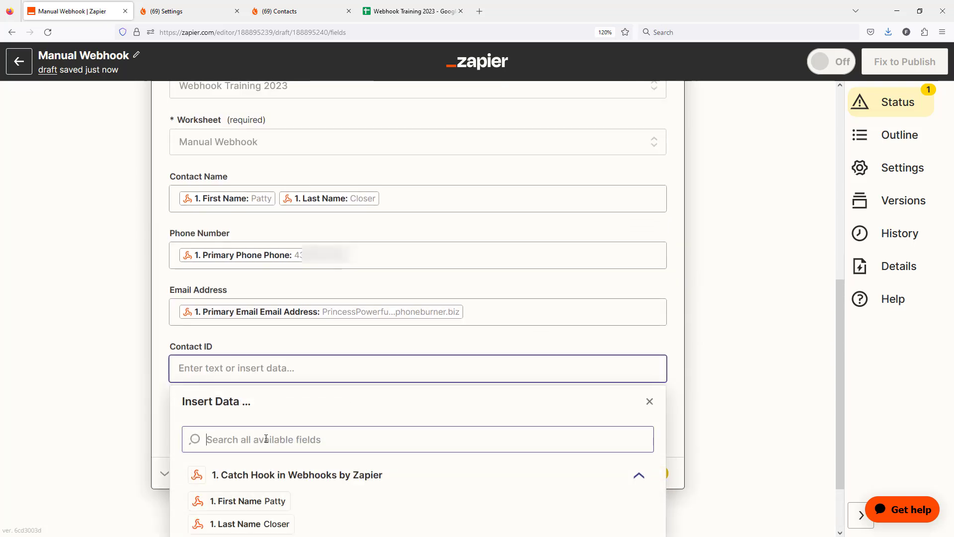
type("id")
scroll(448, 427, "down", 3)
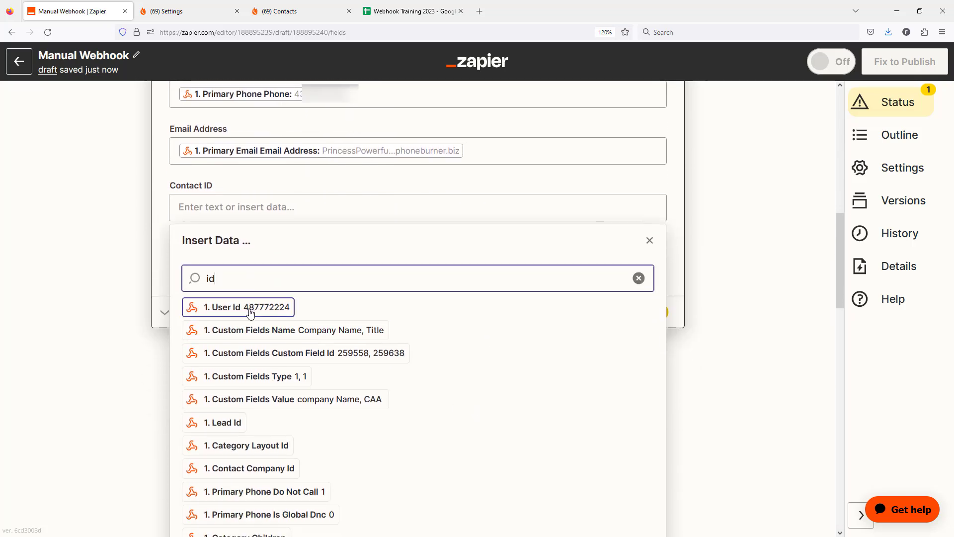
left_click(251, 307)
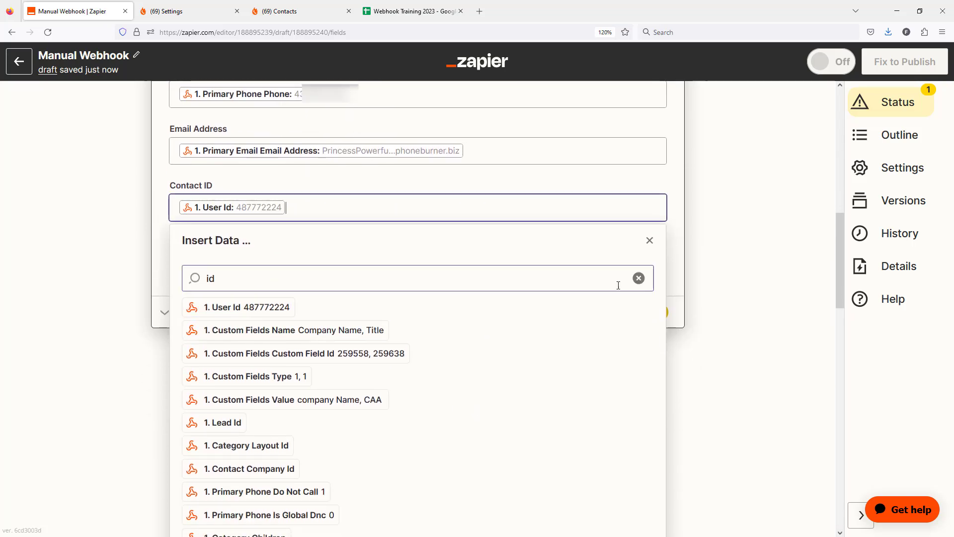
left_click(707, 236)
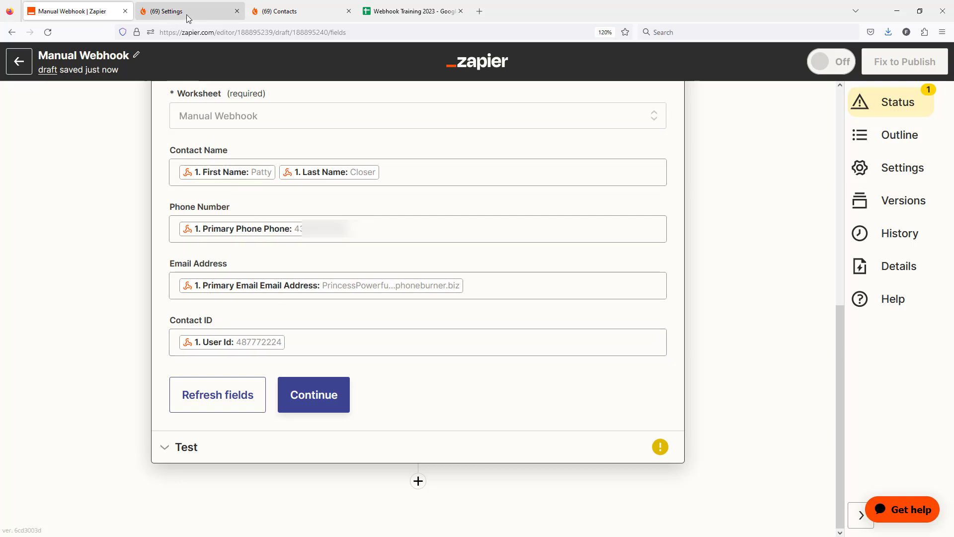
Step: Switch to the Webhook Training 2023 spreadsheet and add the header Current PB Status in cell E1 of the Manual Webhook sheet
left_click(416, 12)
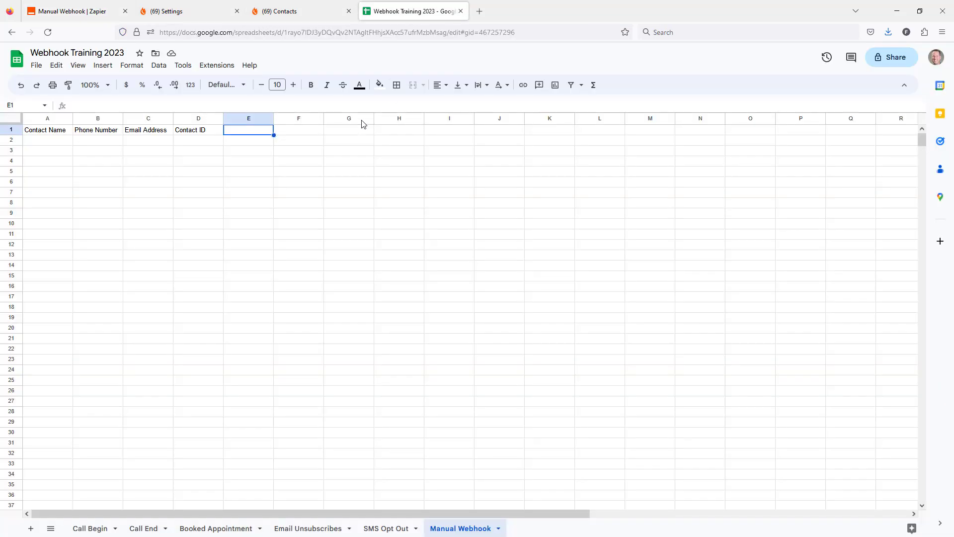
type("Current PB ")
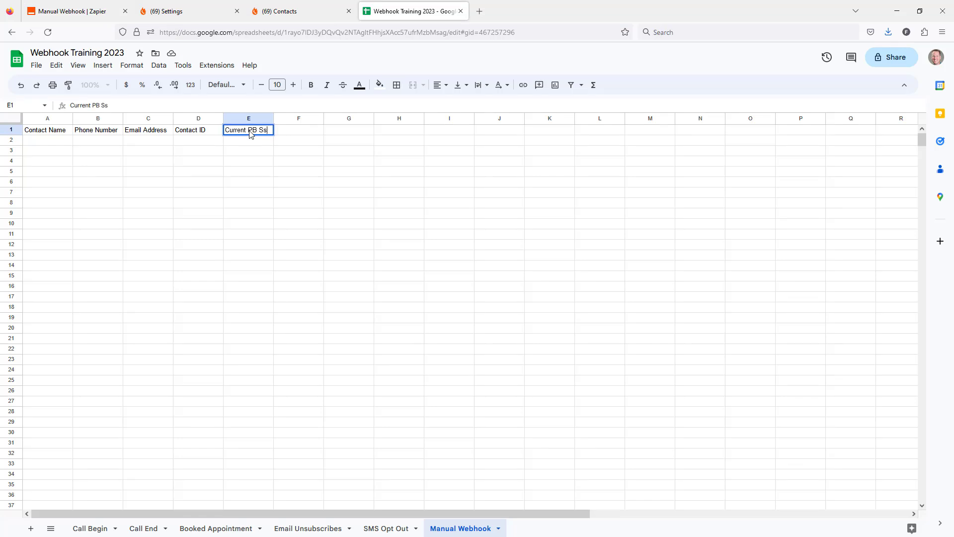
type("Status")
key("Return")
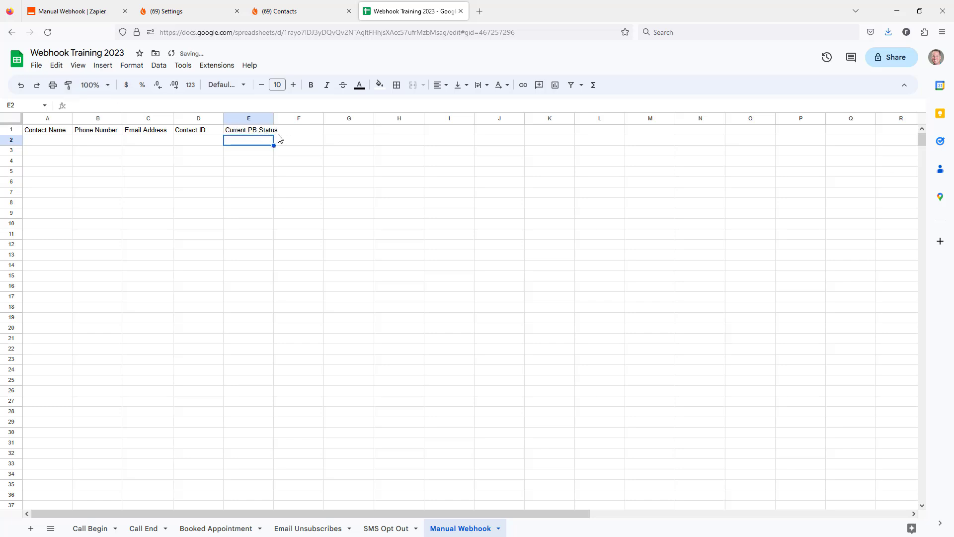
Step: Return to the Zap and refresh the worksheet fields of the Google Sheets action to load the new column
left_click(81, 13)
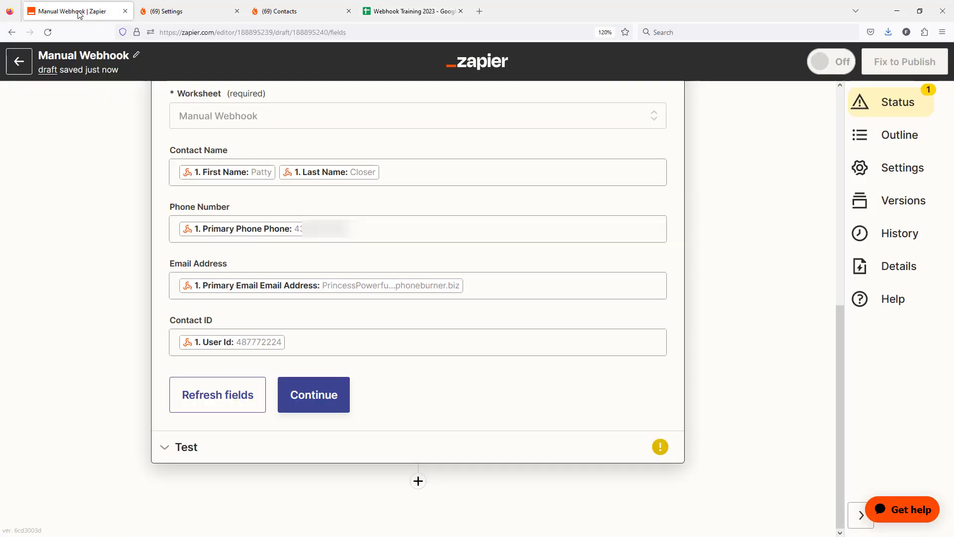
left_click(256, 396)
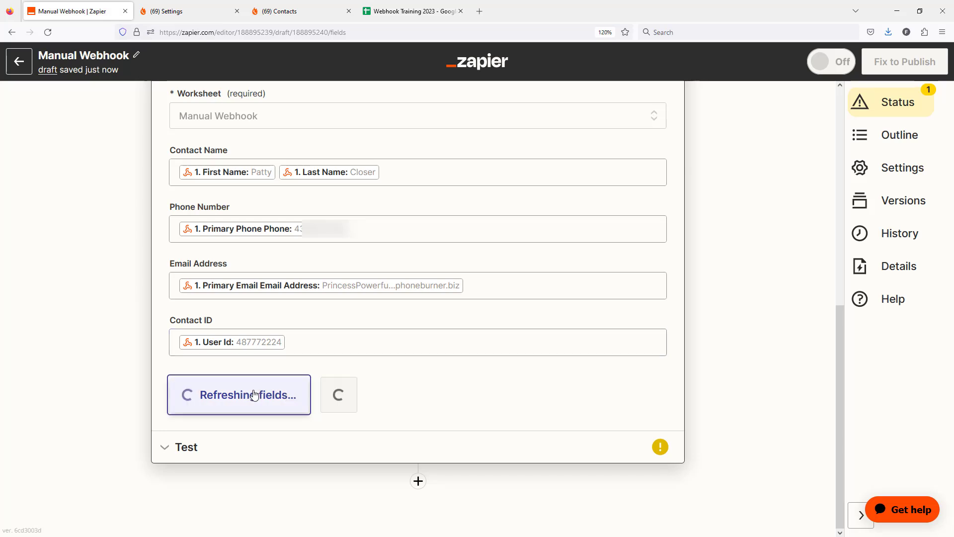
scroll(223, 430, "down", 3)
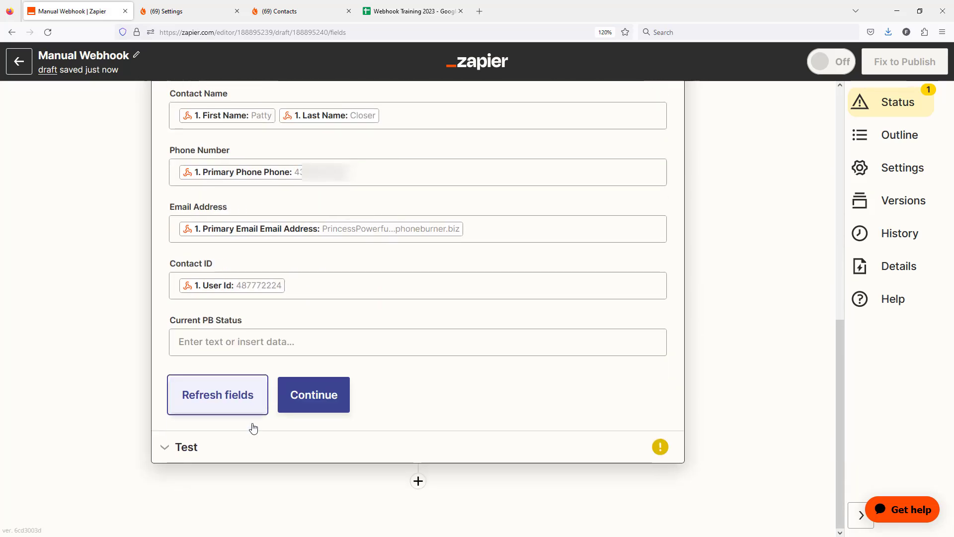
Step: Search the webhook data for status and result, and map the Current PB Status field to Call Result
left_click(225, 344)
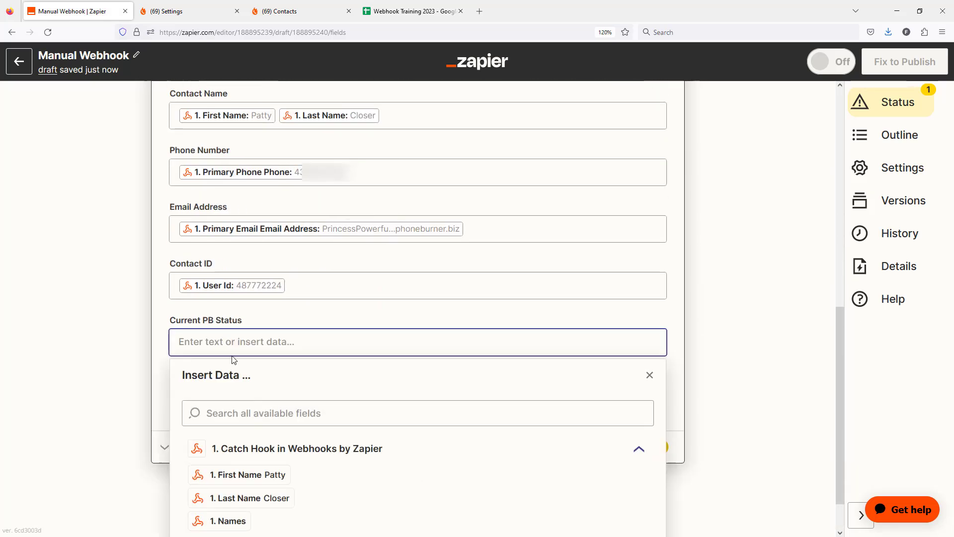
scroll(277, 380, "down", 1)
left_click(230, 361)
type("status")
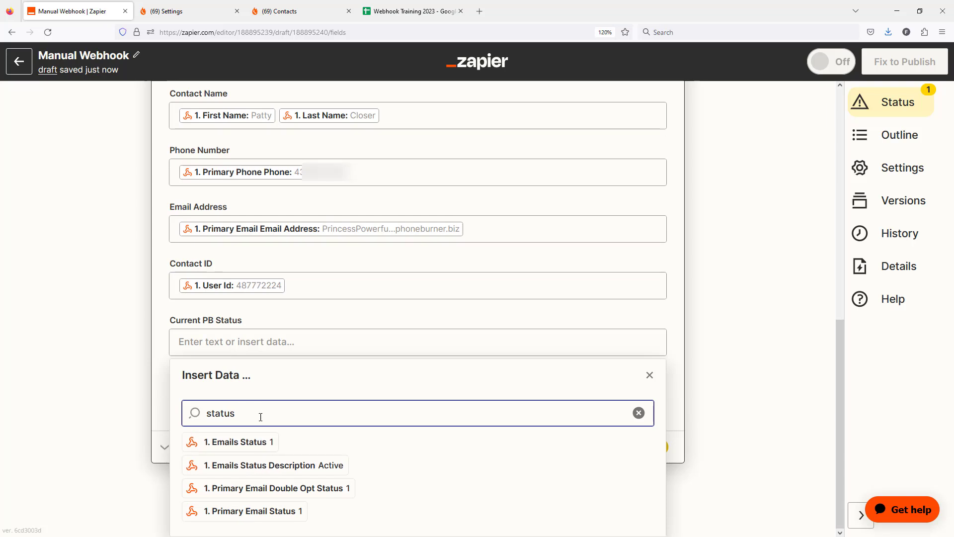
left_click_drag(233, 414, 204, 418)
type("resutl")
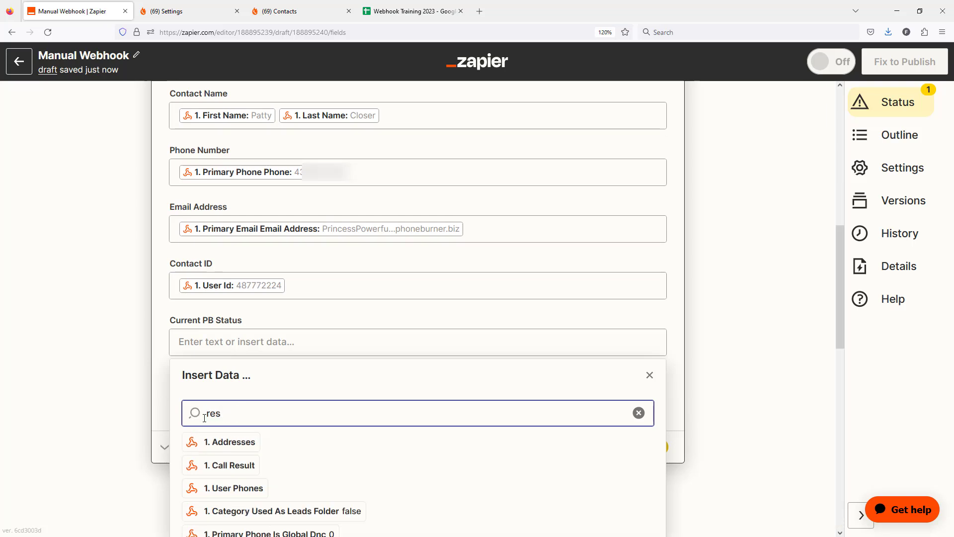
key("BackSpace")
key("BackSpace")
type("lt")
left_click(218, 442)
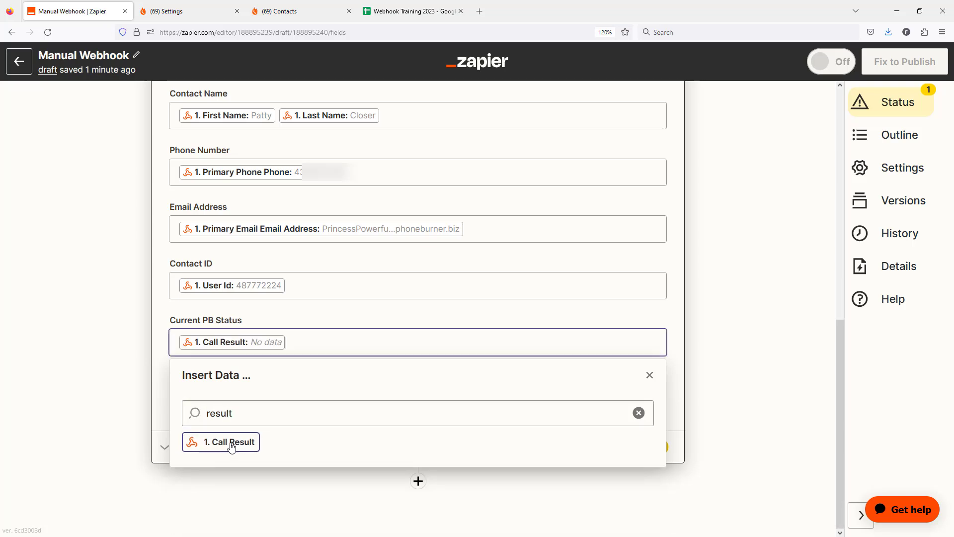
left_click(705, 345)
Step: Check the contact's Dial Session Status in PhoneBurner and return to the Zap
left_click(276, 15)
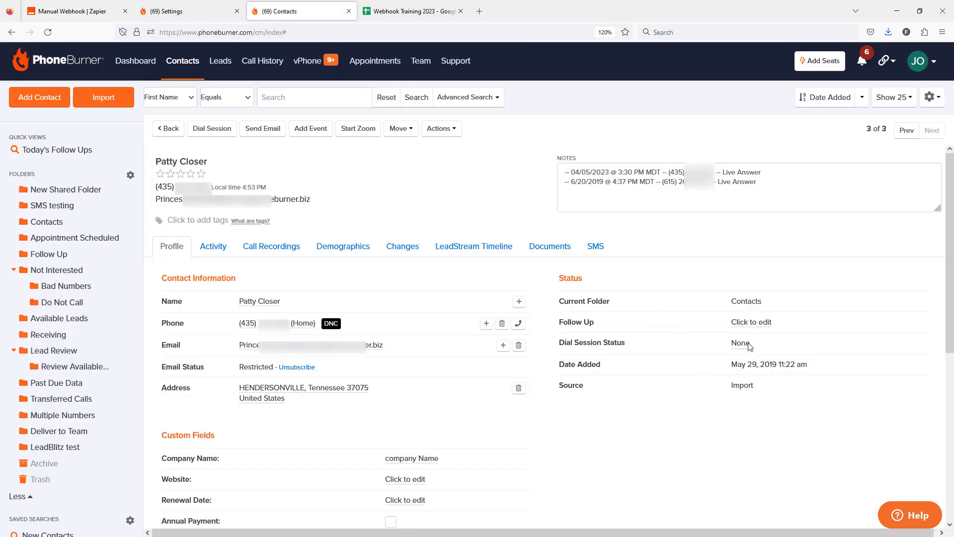
left_click(110, 8)
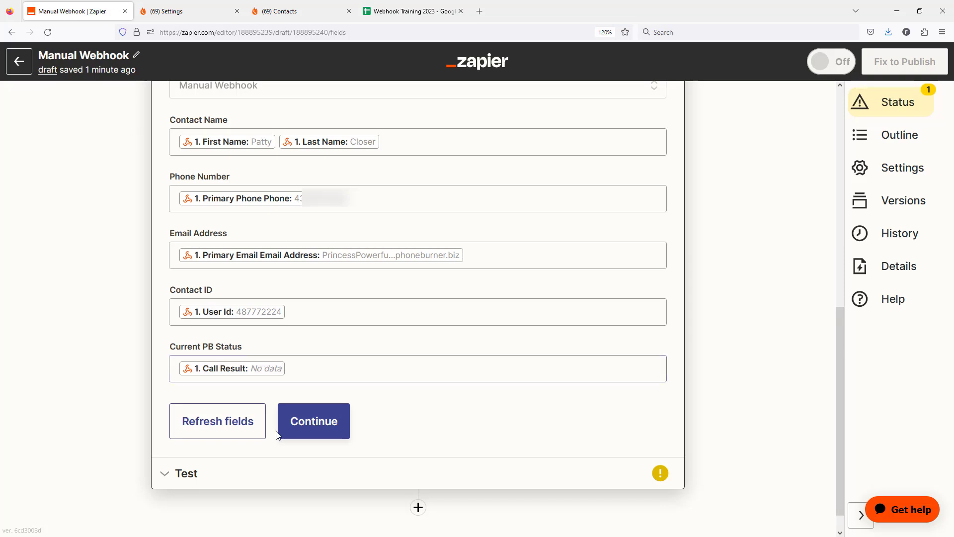
Step: Test the Create Spreadsheet Row action and check the new row in the Manual Webhook sheet
left_click(328, 429)
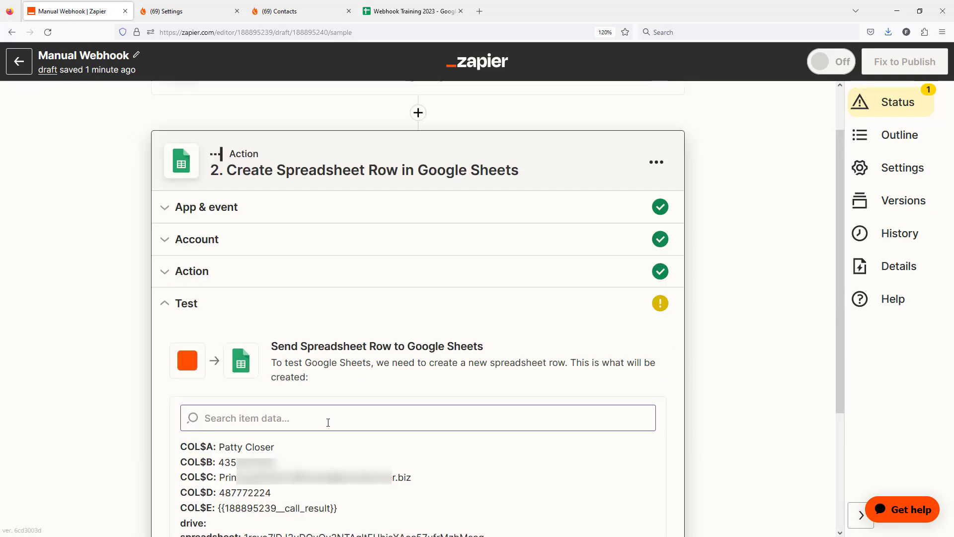
left_click(286, 431)
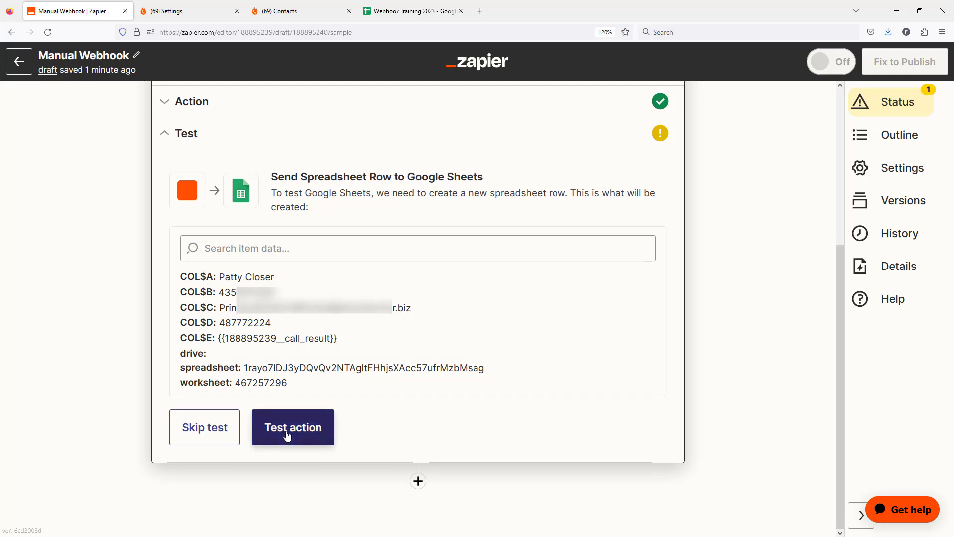
left_click(400, 11)
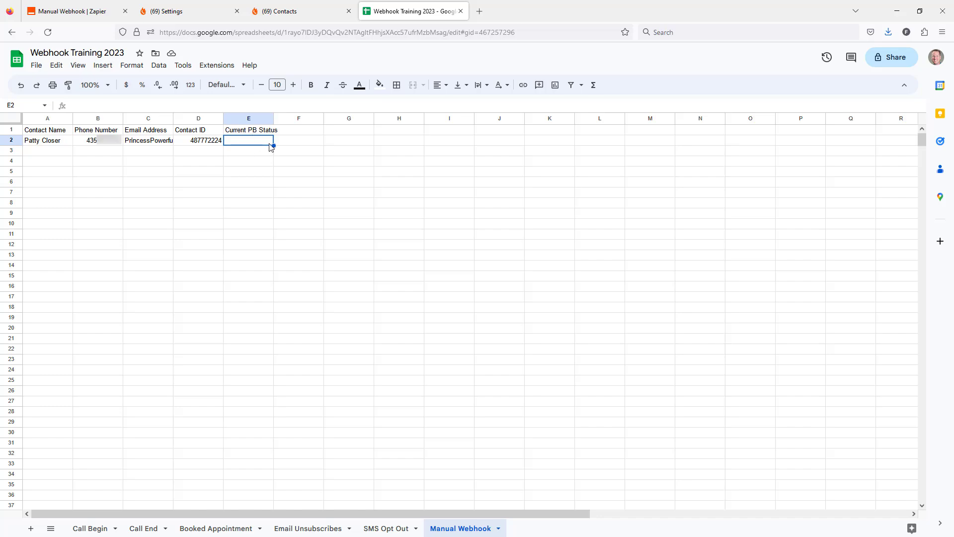
Step: Switch to the PhoneBurner contact and open the DNC list from the Dial Sessions settings in a separate browser tab
left_click(279, 13)
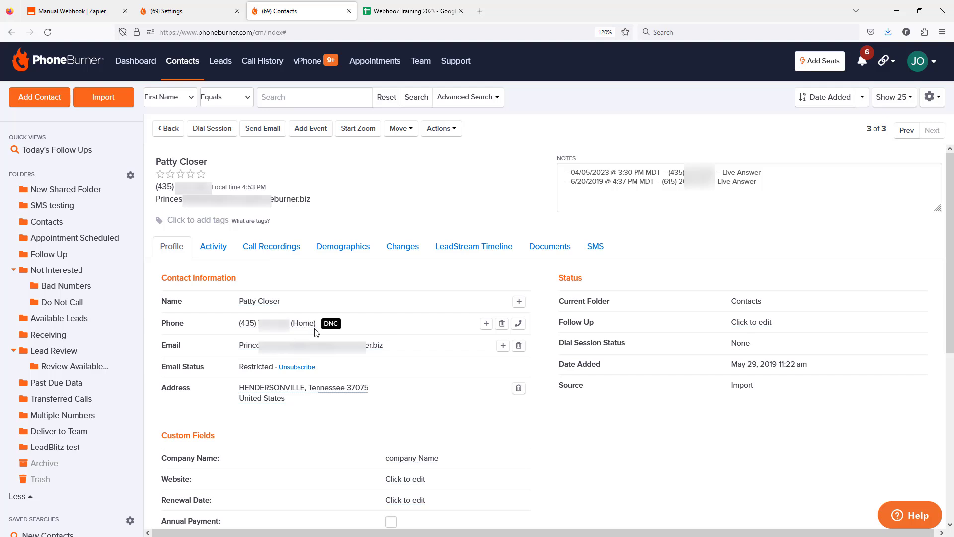
left_click(920, 71)
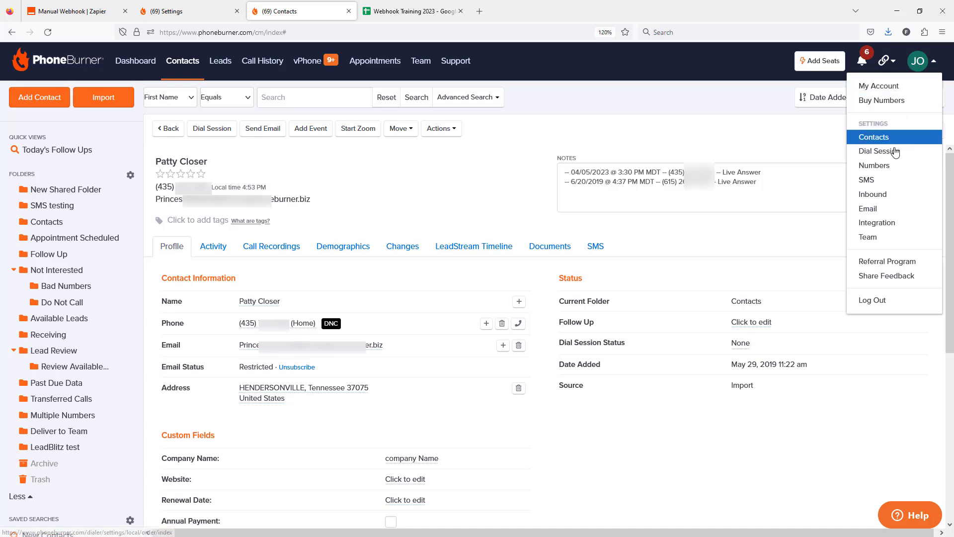
left_click(875, 136, "ctrl")
left_click(426, 13)
left_click(55, 274)
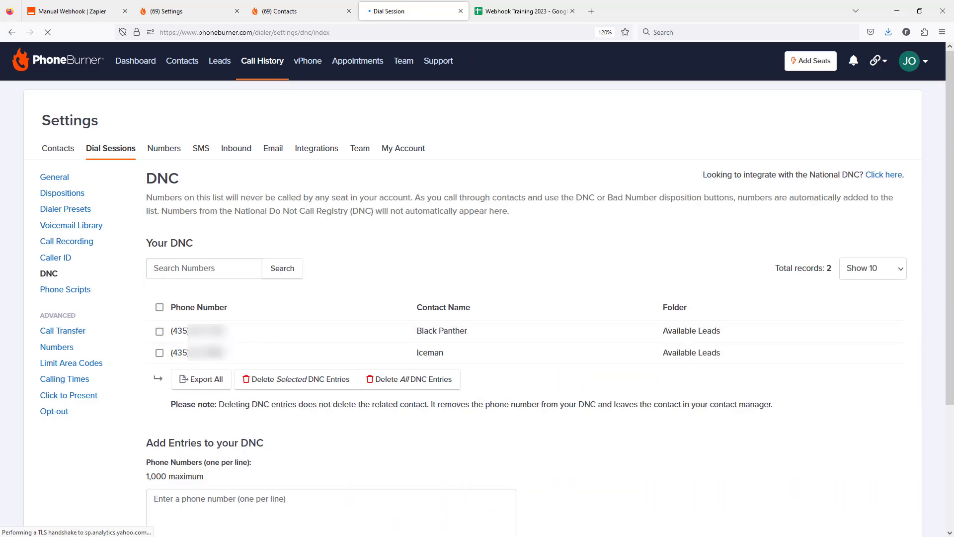
Step: Select and delete all entries in the DNC list, and reload the contact's page in PhoneBurner
left_click(159, 307)
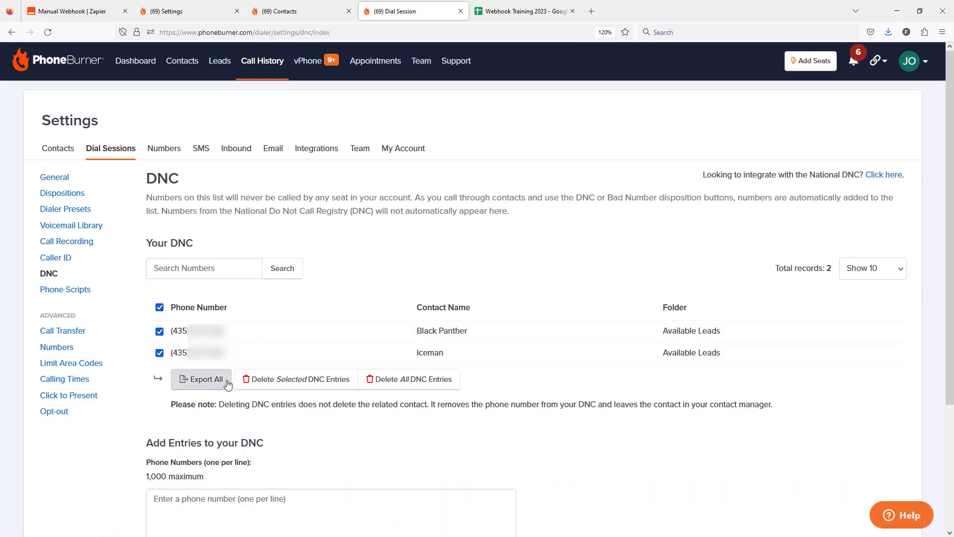
left_click(287, 382)
left_click(521, 307)
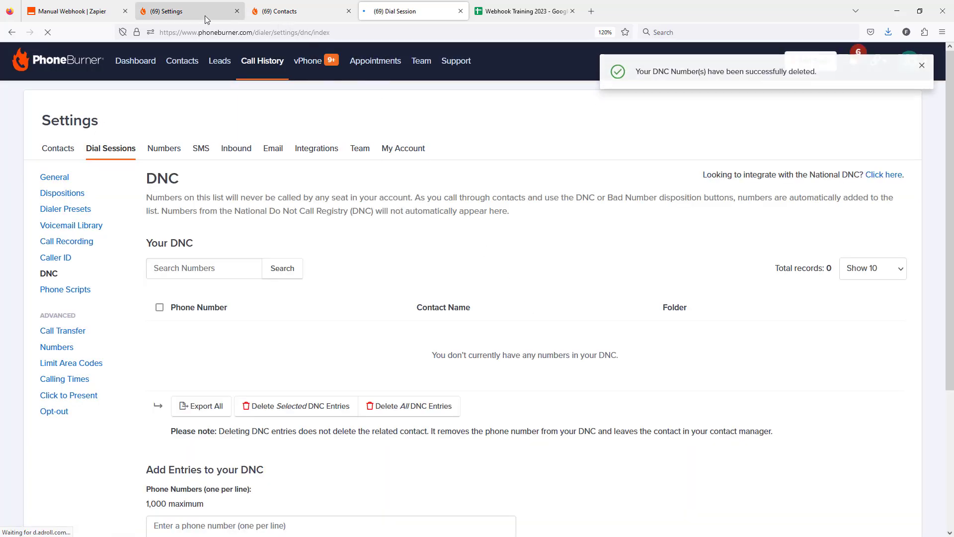
left_click(282, 12)
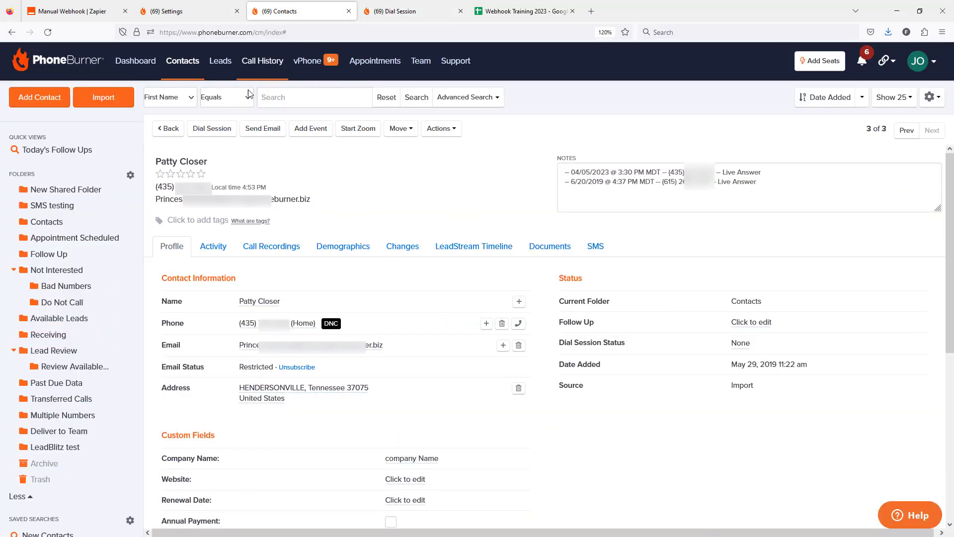
left_click(48, 32)
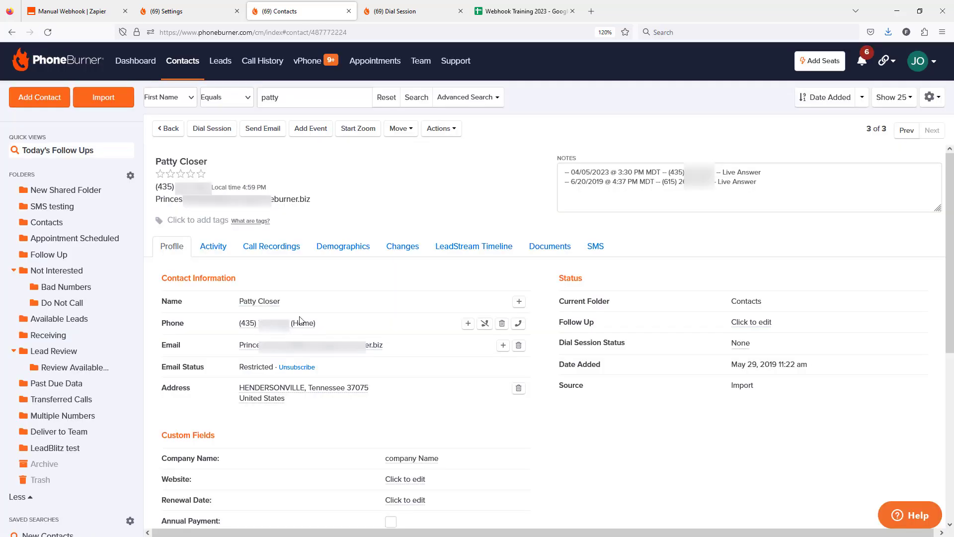
Step: Start a dial session for the contact with manually set settings, connect through the browser microphone, and begin dialing
left_click(222, 133)
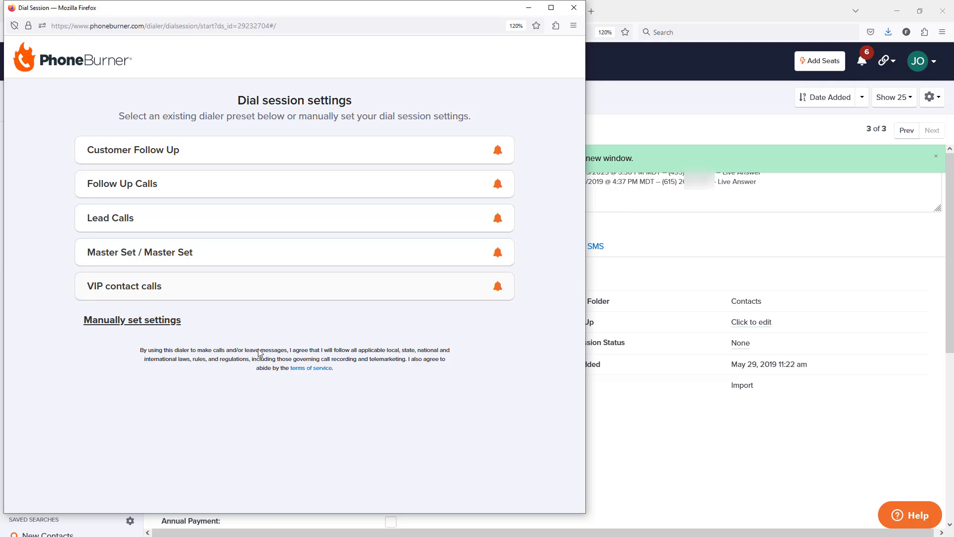
left_click(147, 321)
left_click(279, 304)
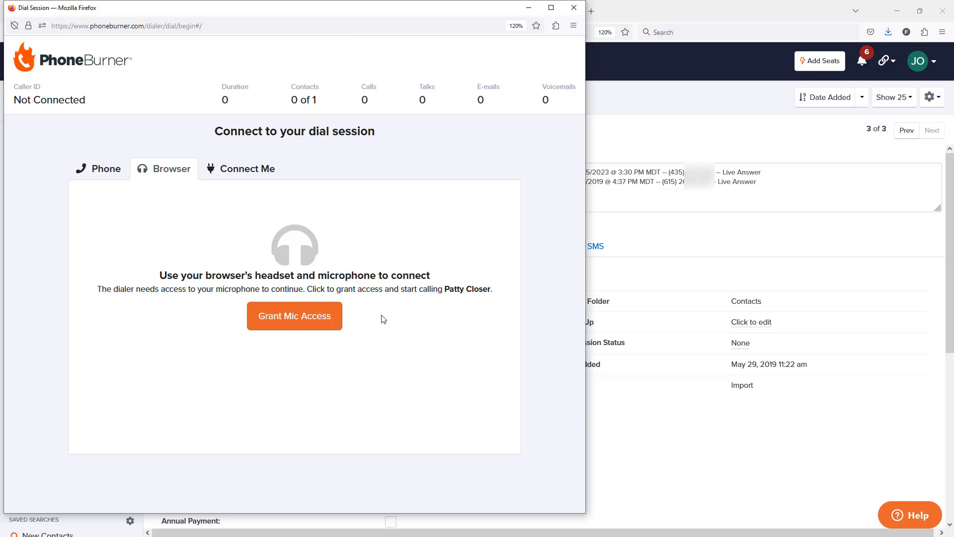
left_click(278, 316)
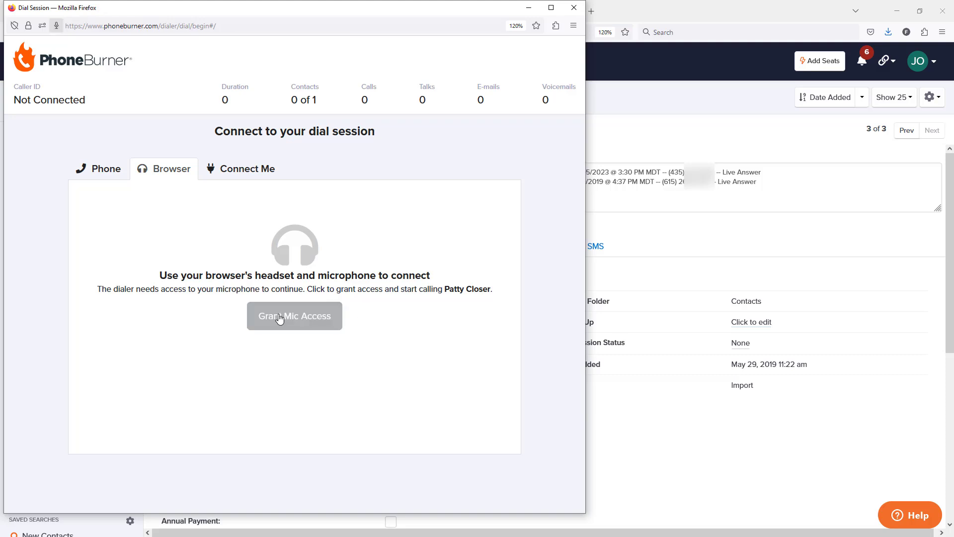
left_click(178, 98)
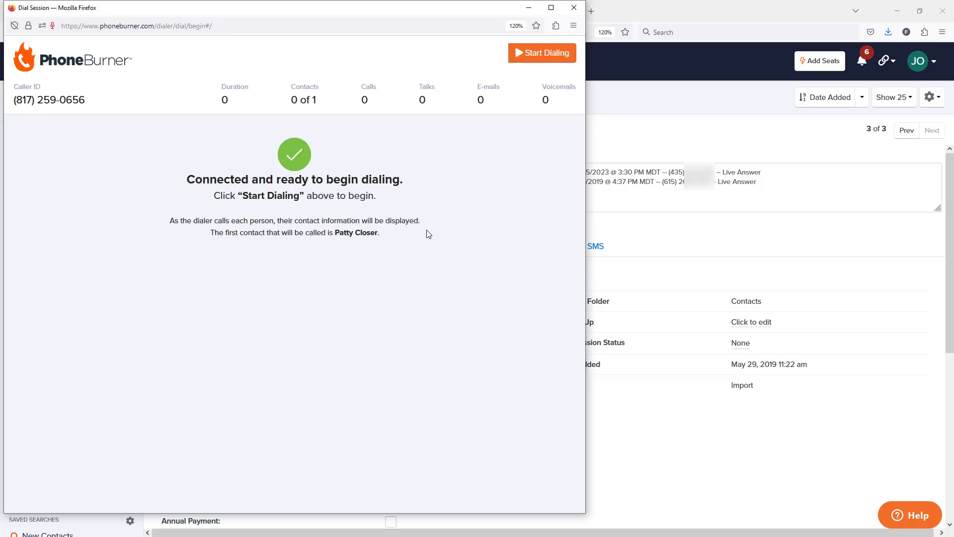
left_click(512, 56)
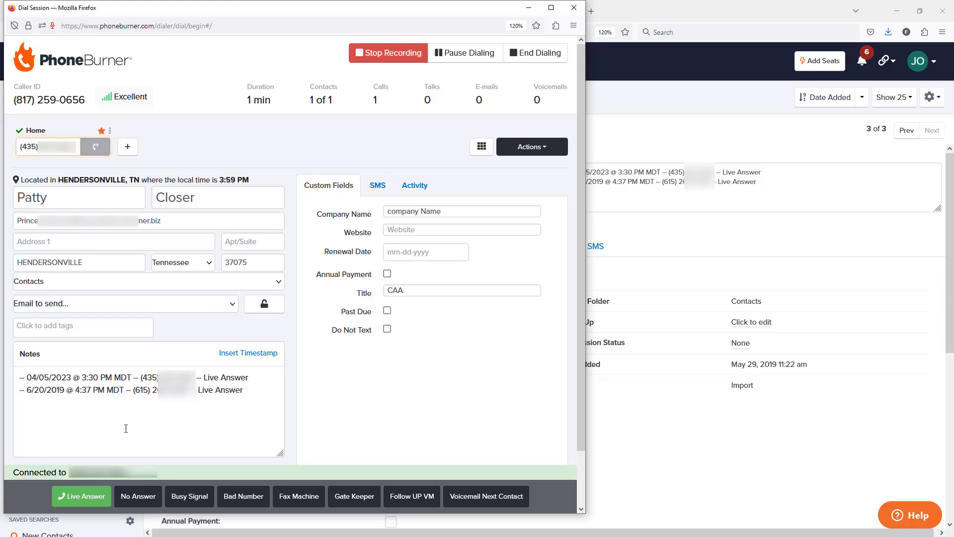
Step: Mark the connected call as Live Answer and end it with the Wrong Person disposition
left_click(87, 497)
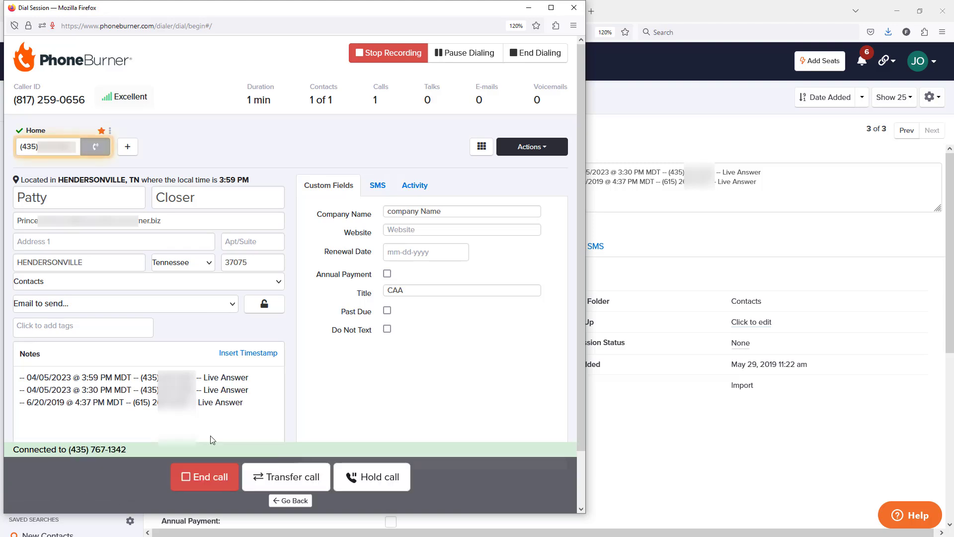
left_click(216, 485)
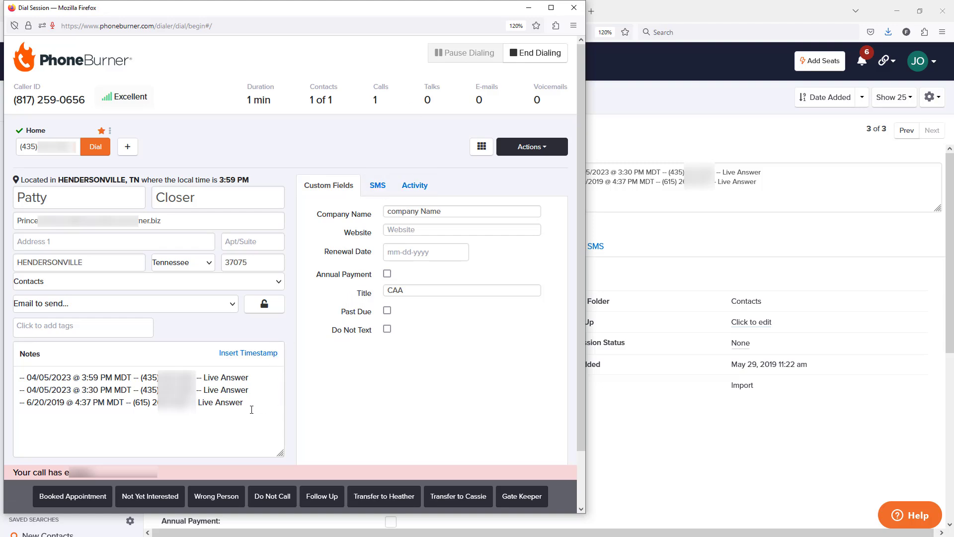
left_click(213, 495)
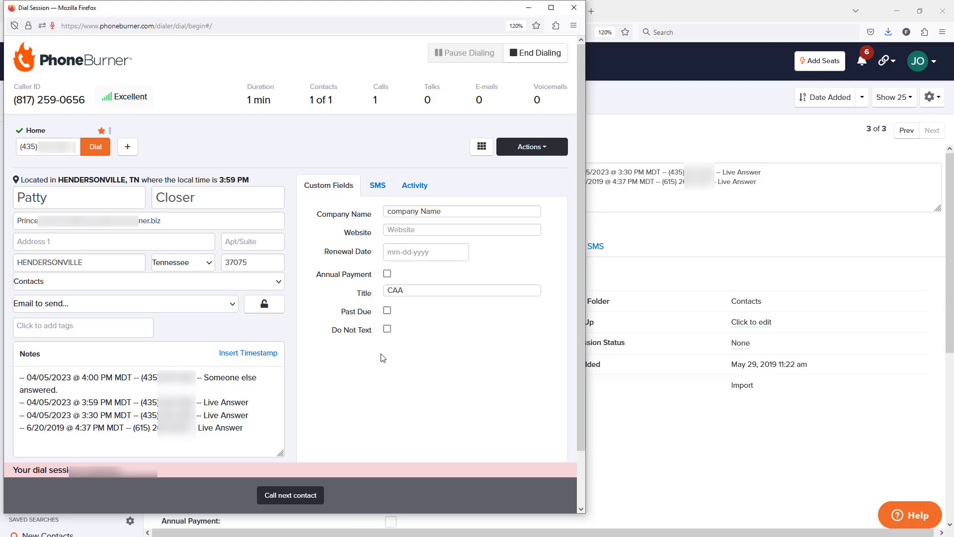
Step: Try to send the contact to the webhook from the dial session, and check the Manual Webhook sheet for a new row
left_click(522, 148)
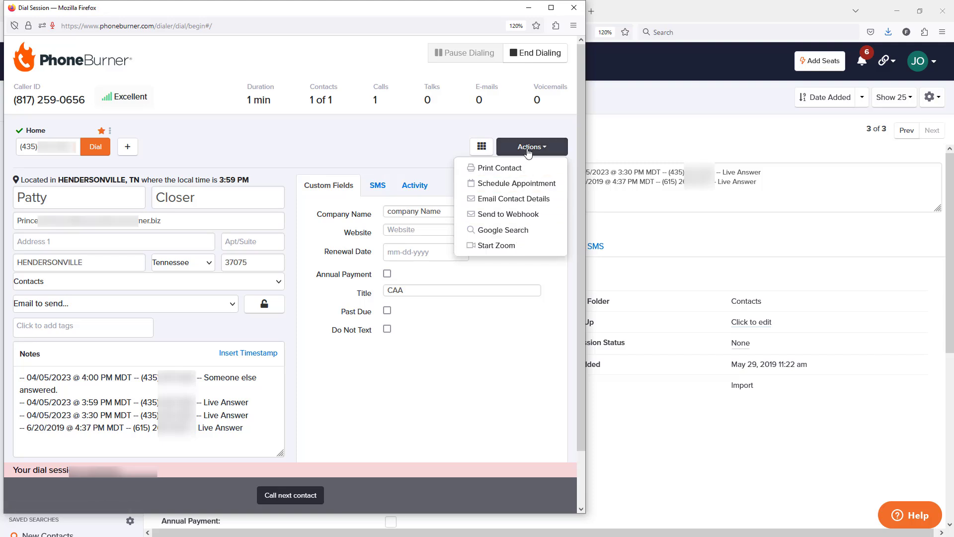
left_click(533, 218)
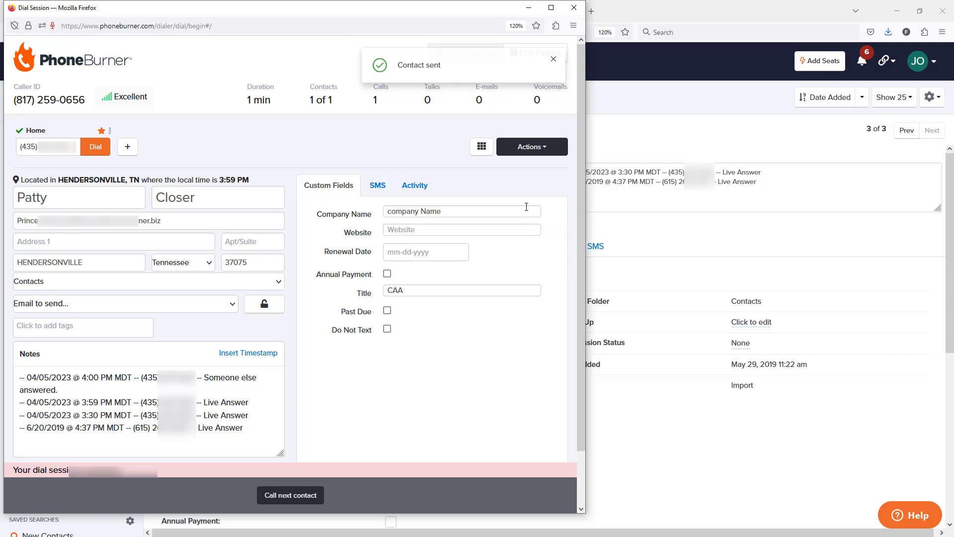
left_click(705, 10)
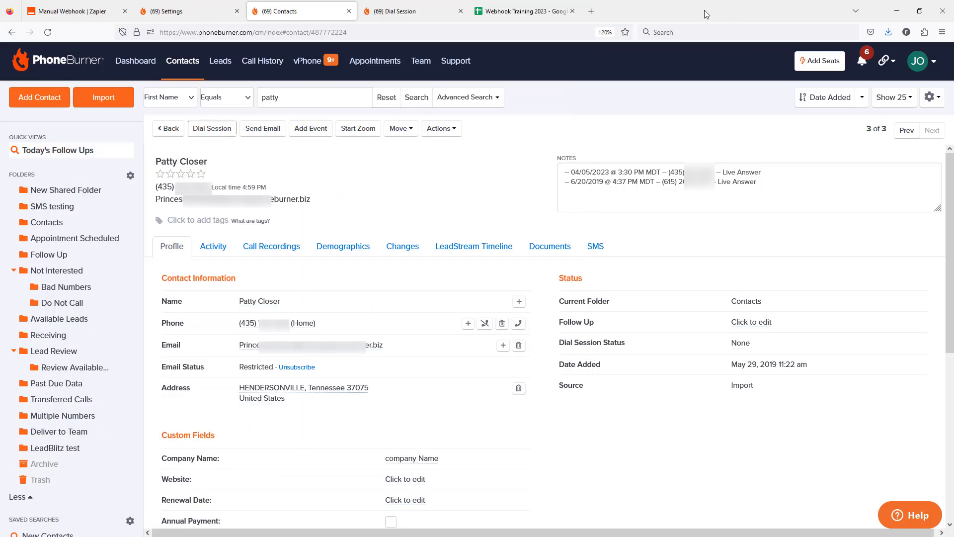
left_click(529, 18)
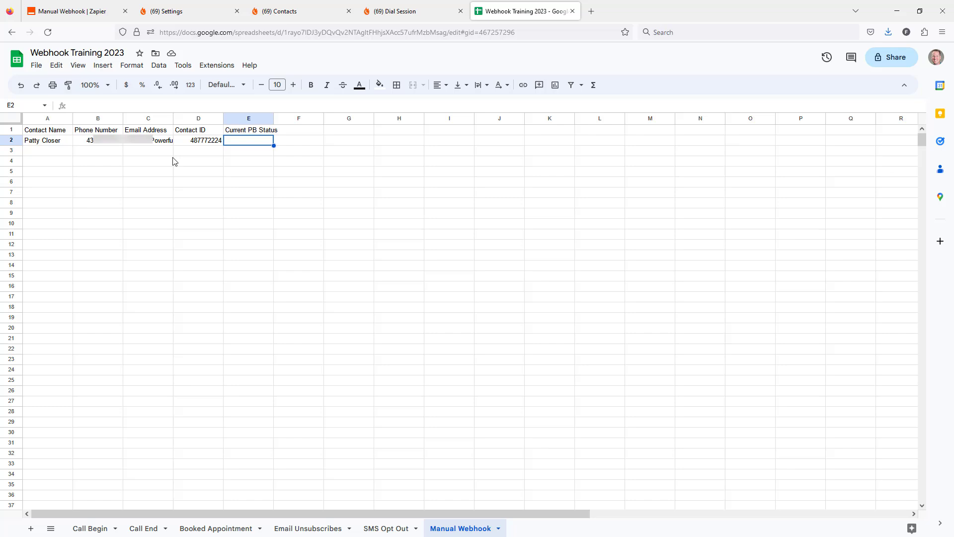
Step: Switch to Zapier, publish the Manual Webhook Zap without sharing it as a template, and return to the Zaps list
left_click(72, 14)
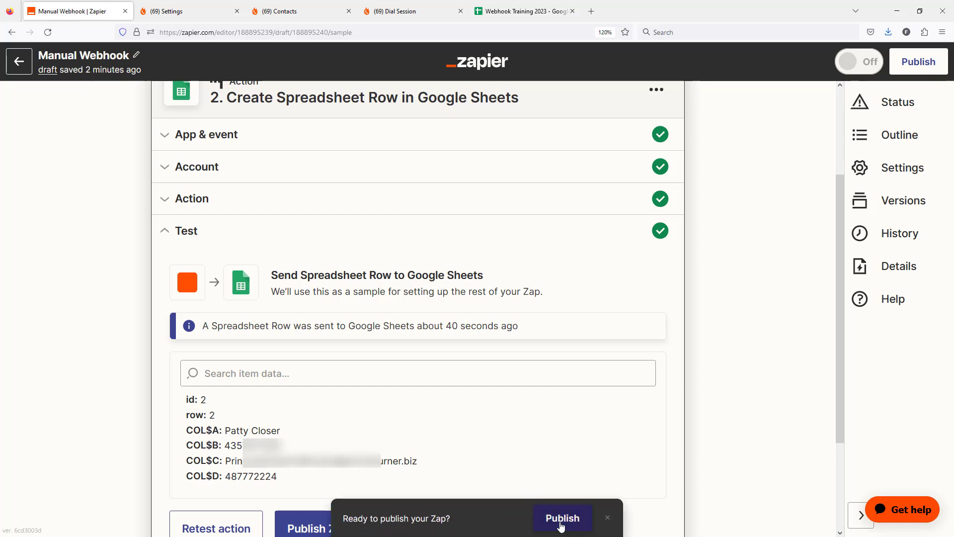
left_click(561, 520)
left_click(454, 315)
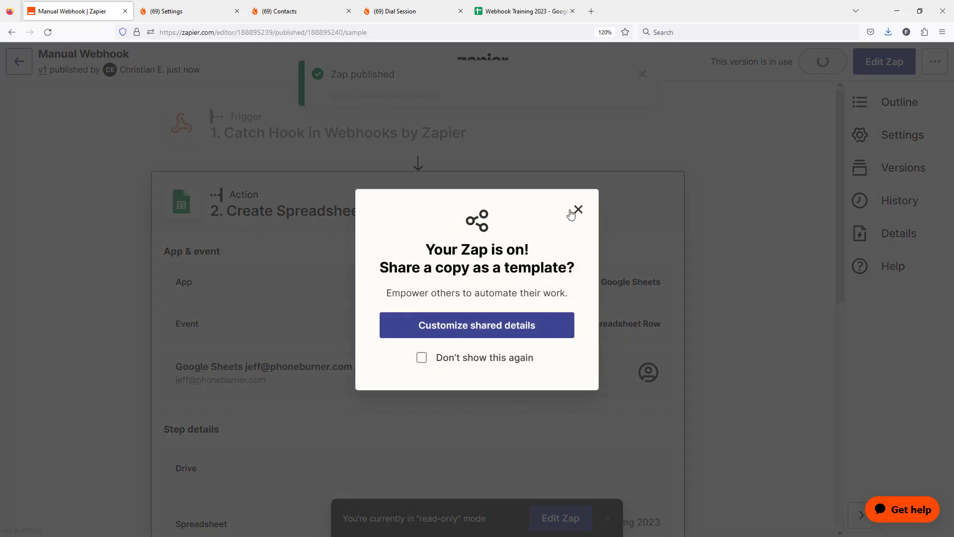
left_click(578, 209)
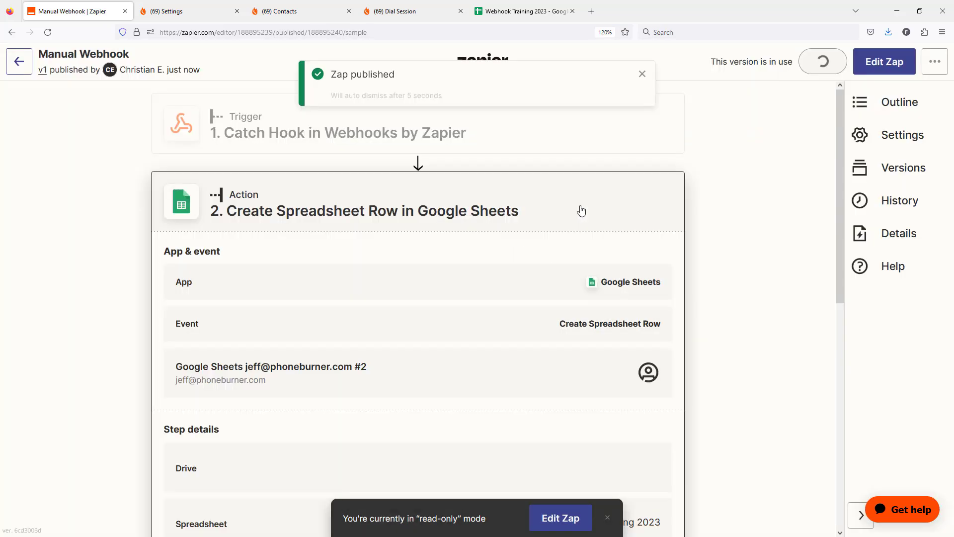
left_click(19, 61)
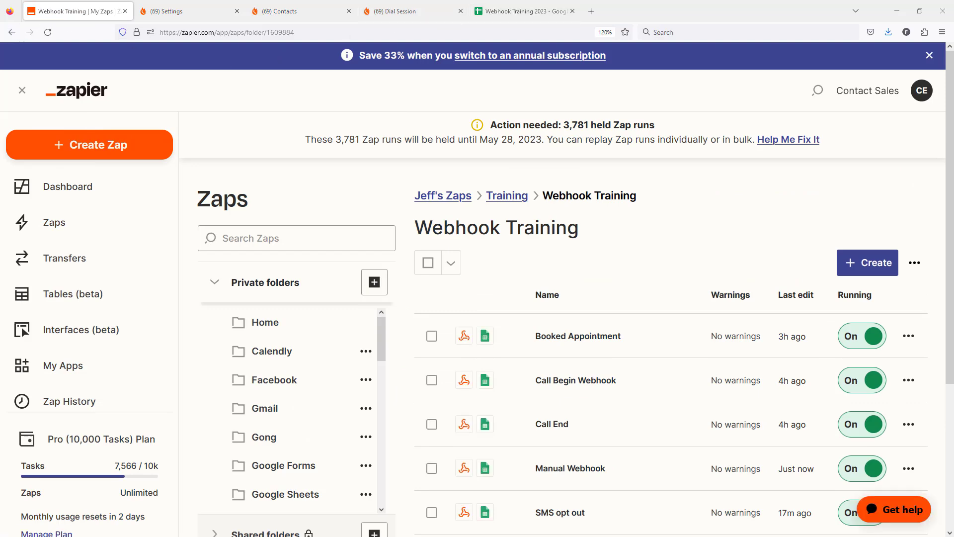
Step: Send the contact to the webhook again from the PhoneBurner dial session, and check the Manual Webhook sheet for the new row
key("alt+Tab")
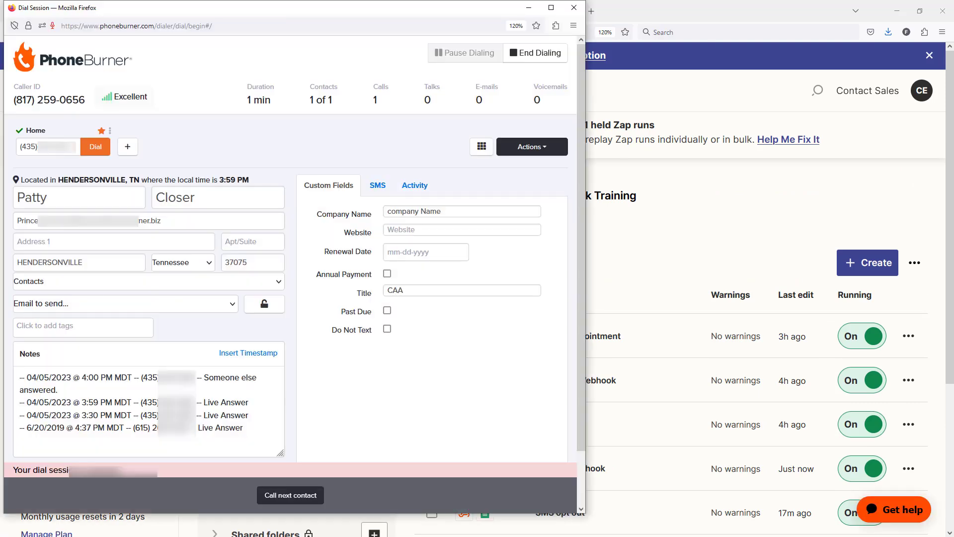
left_click(547, 150)
left_click(526, 219)
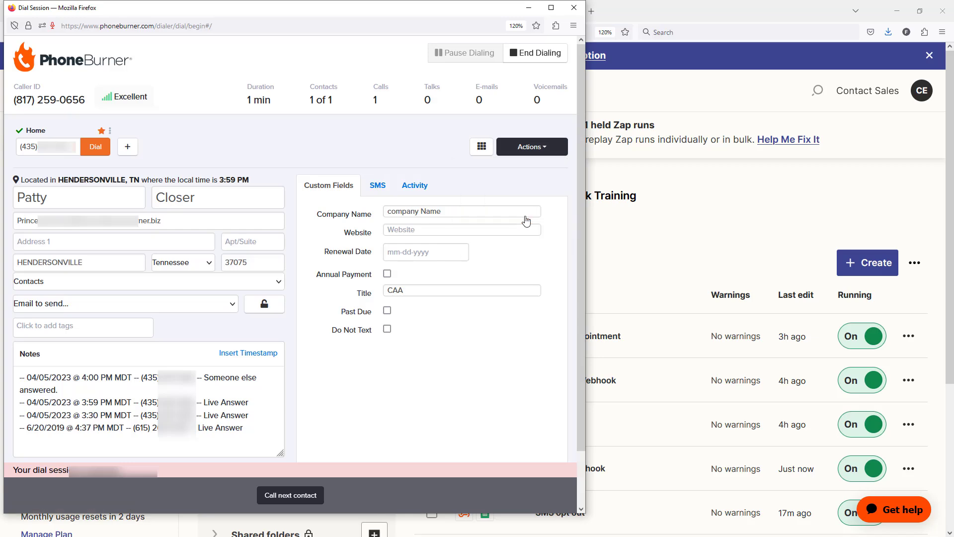
left_click(690, 13)
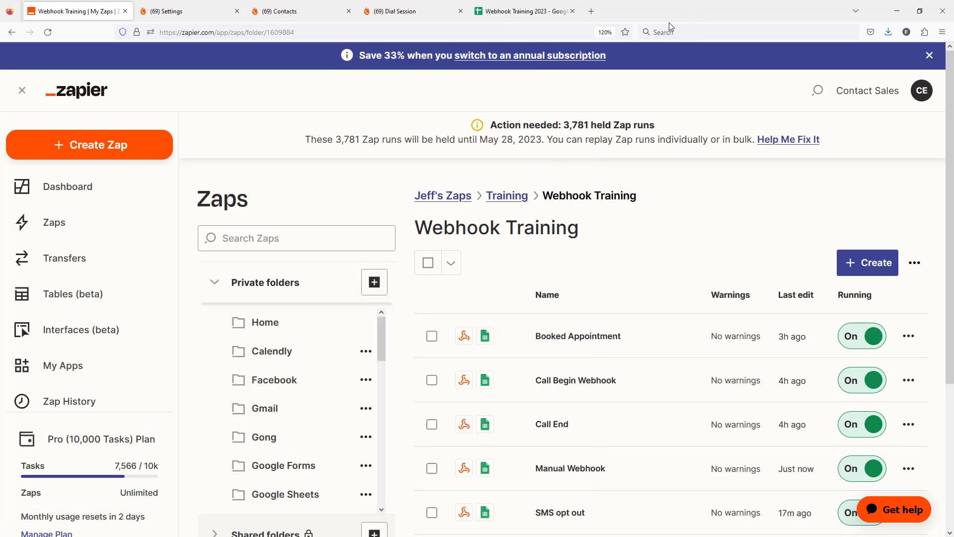
left_click(531, 19)
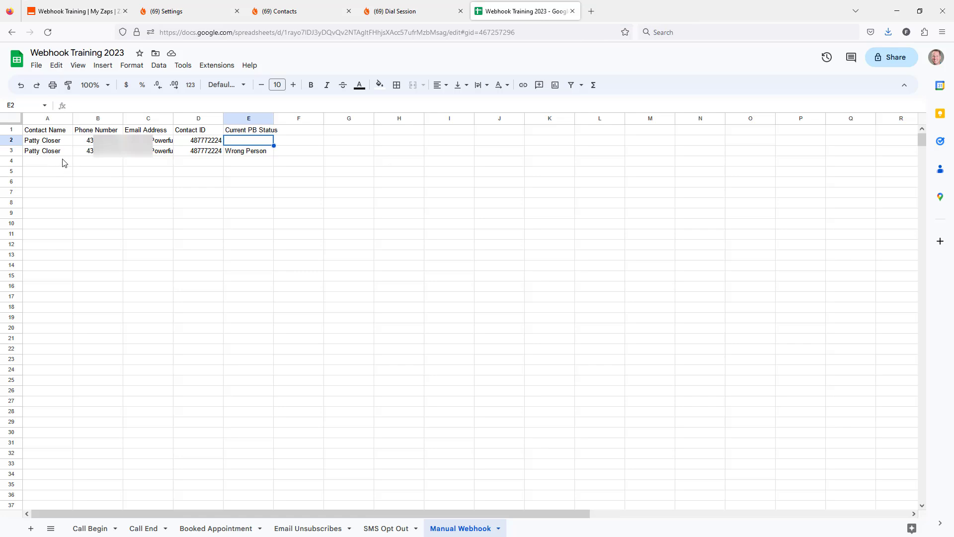